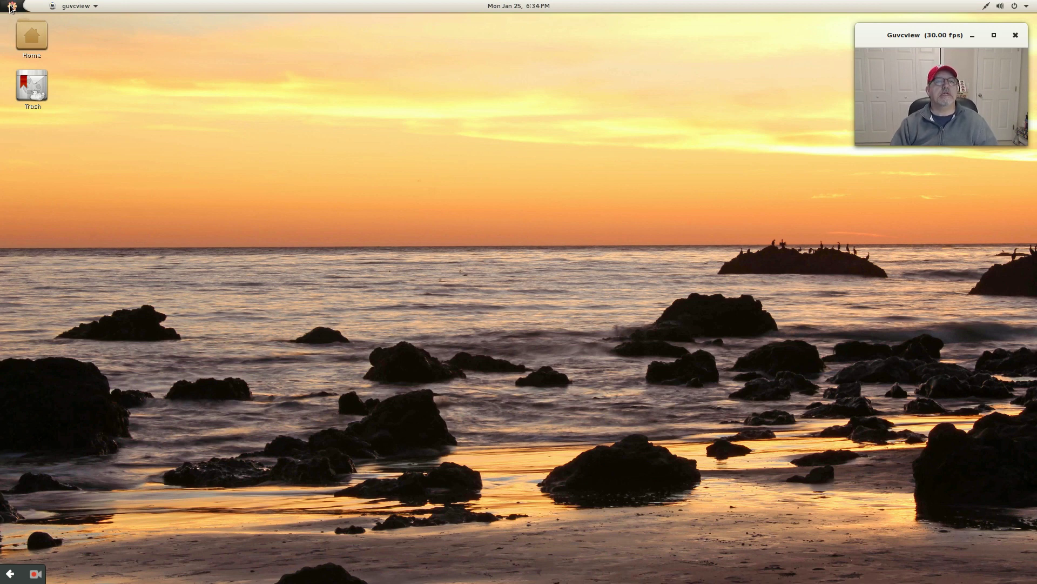
# Step: Bring Iceweasel forward and switch from the DistroWatch Parsix tab to the Parsix GNU/Linux home page
pyautogui.click(11, 8)
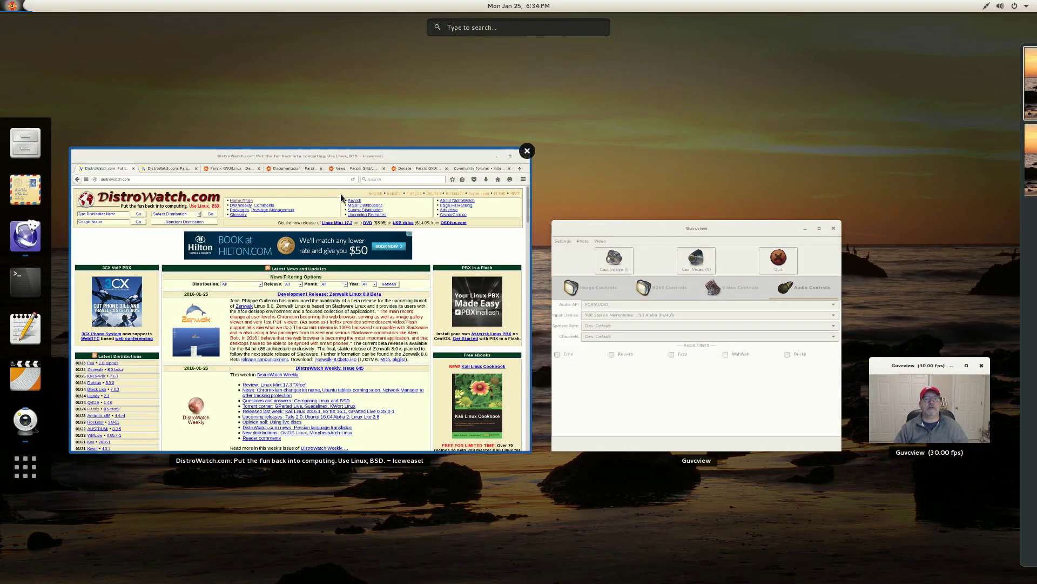
pyautogui.click(423, 163)
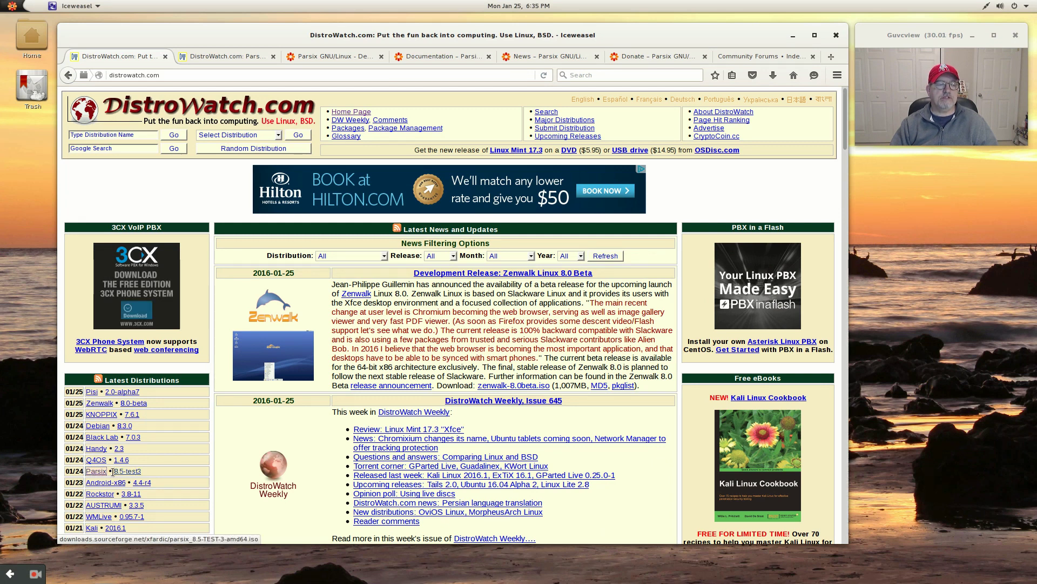
pyautogui.click(222, 57)
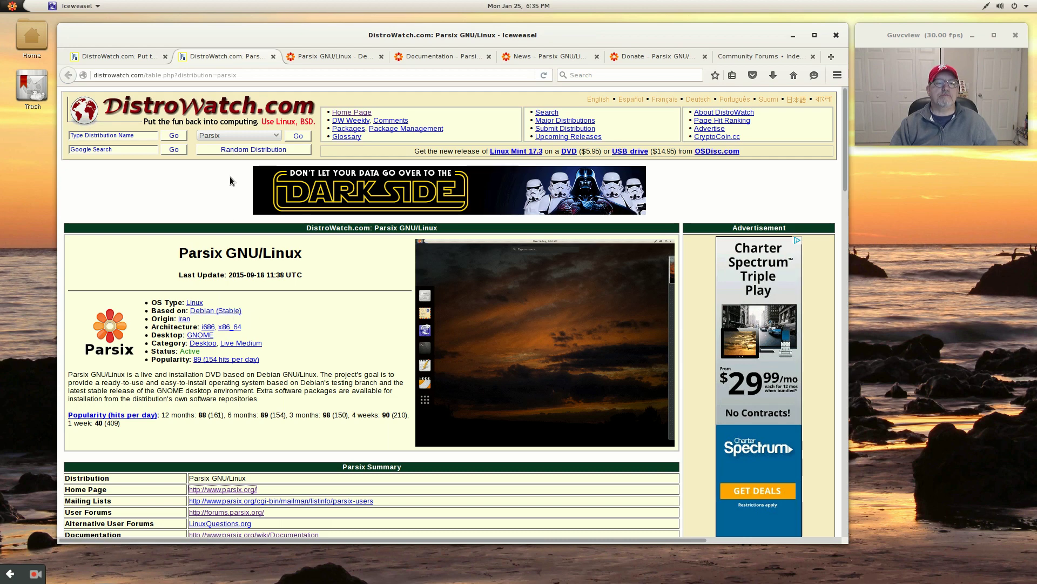
pyautogui.click(319, 56)
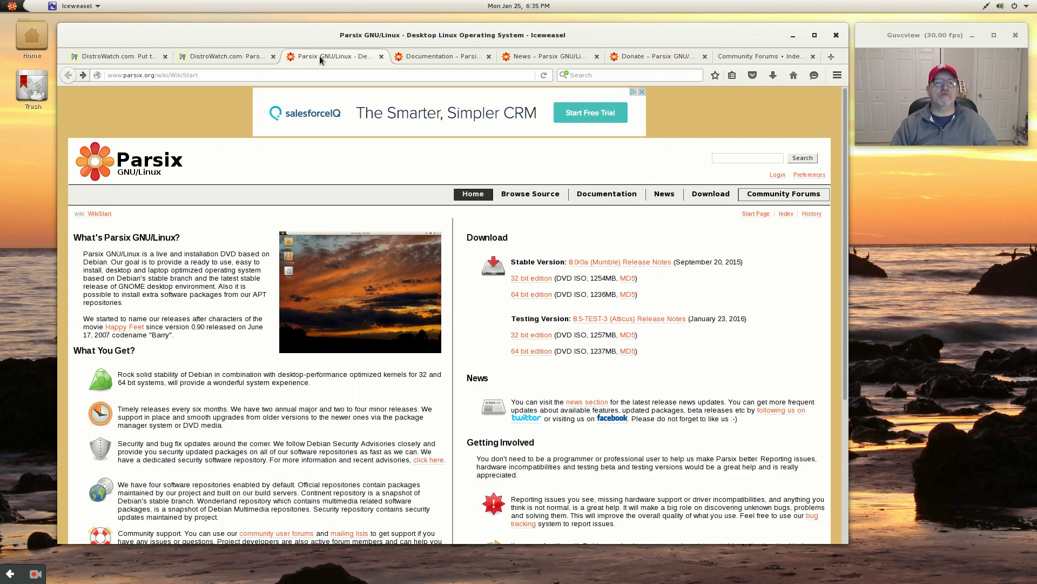
# Step: Read the 8.5-TEST-3 release notes, then switch to the Parsix Project News tab
pyautogui.click(623, 322)
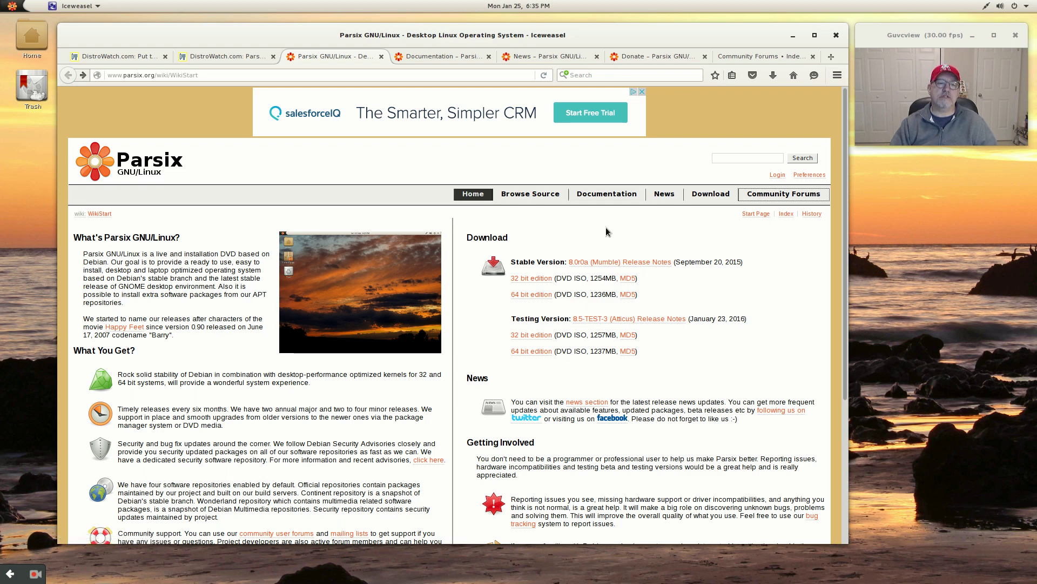
pyautogui.scroll(-4, 611, 231)
pyautogui.scroll(4, 603, 225)
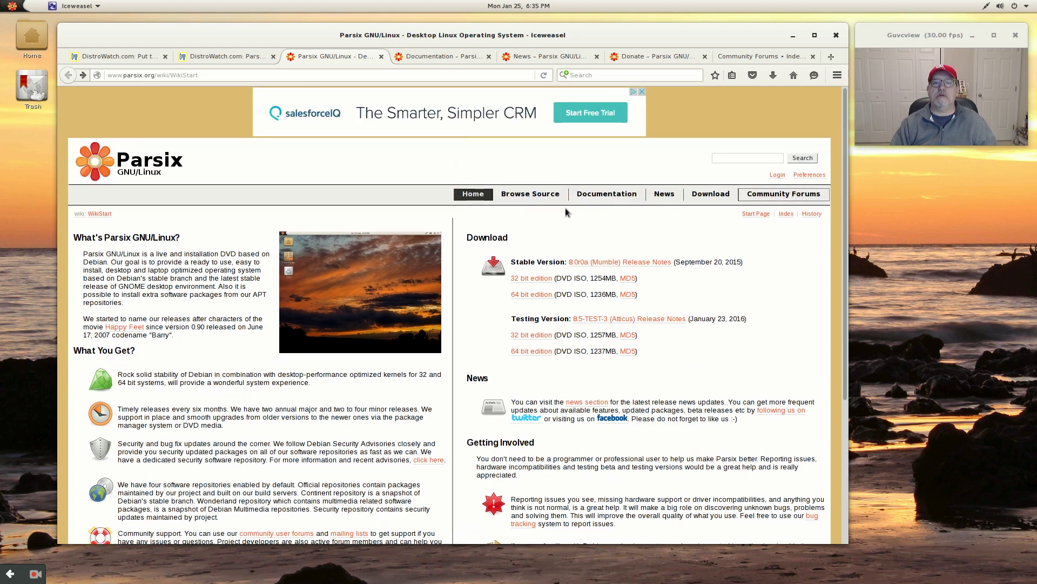
pyautogui.click(539, 57)
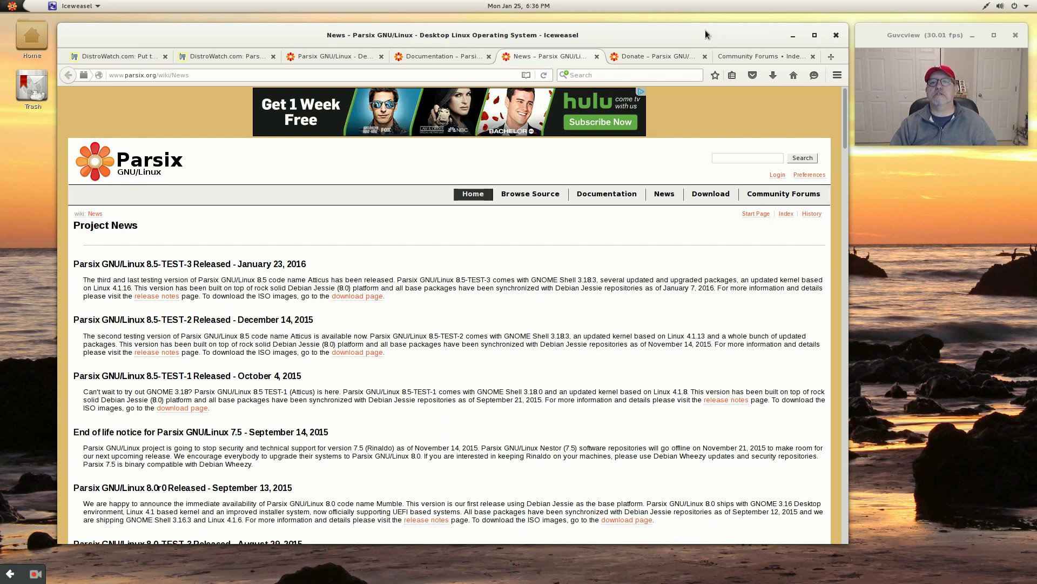
# Step: Minimize the browser and review the Parsix repositories in sources.list in Leafpad
pyautogui.moveTo(701, 31)
pyautogui.mouseDown()
pyautogui.moveTo(697, 76)
pyautogui.moveTo(693, 31)
pyautogui.moveTo(711, 31)
pyautogui.mouseUp()
pyautogui.click(791, 38)
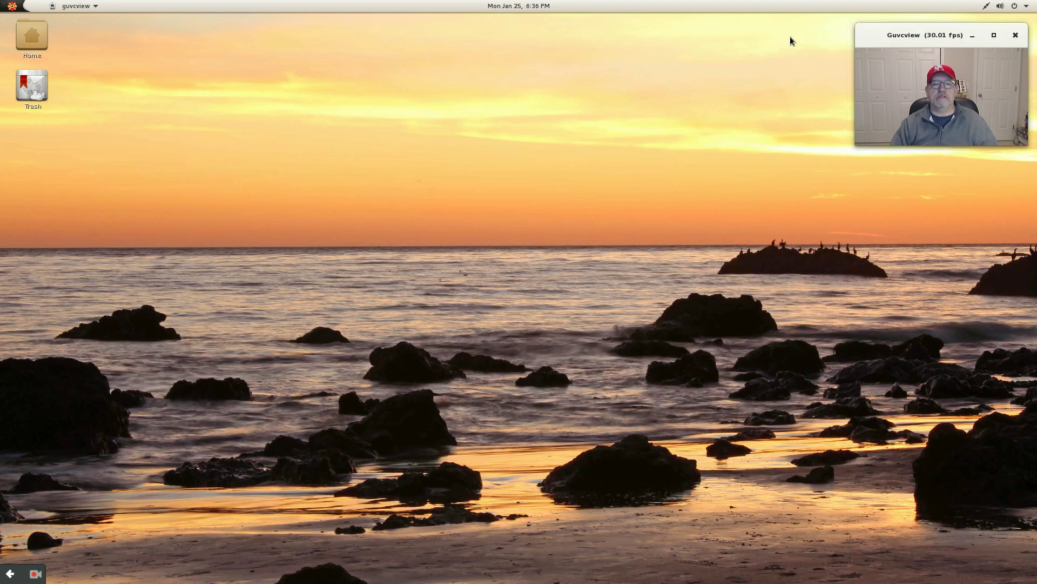
pyautogui.hotkey('alt', 'Tab')
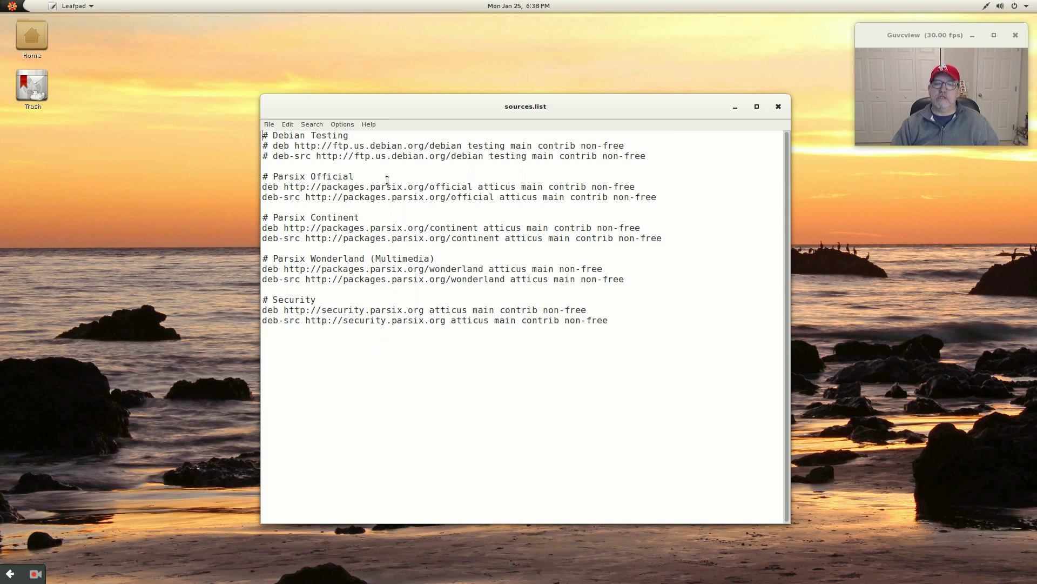
pyautogui.rightClick(415, 249)
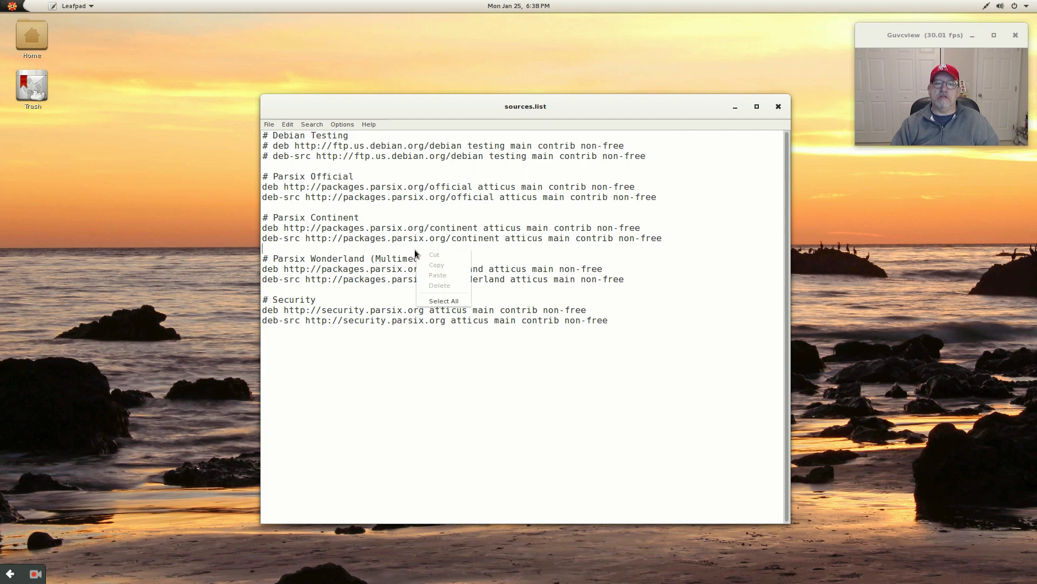
pyautogui.click(440, 225)
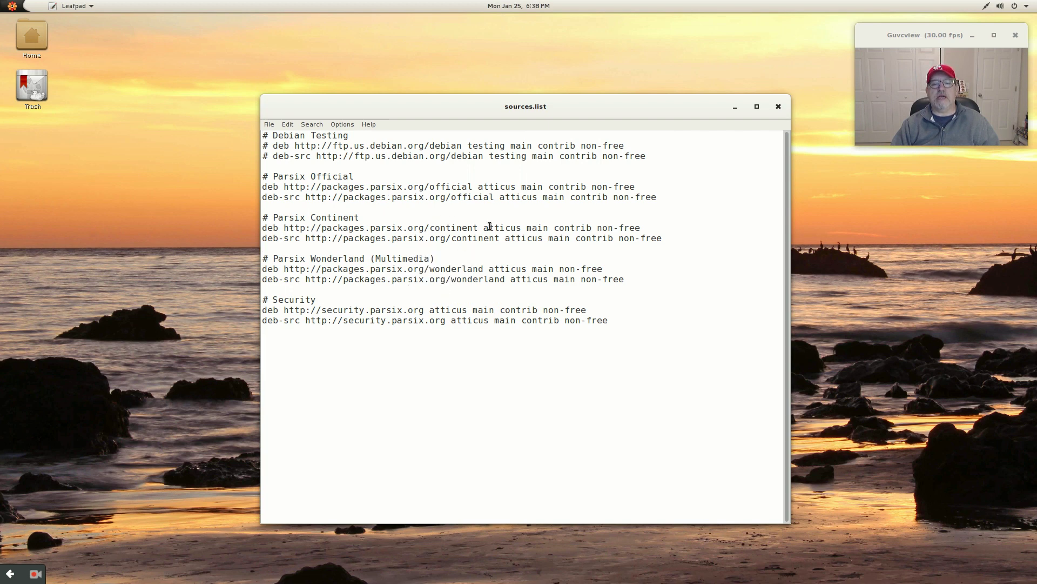
# Step: Close Leafpad and the Terminal, return to Iceweasel, and close the Project News tab
pyautogui.click(778, 106)
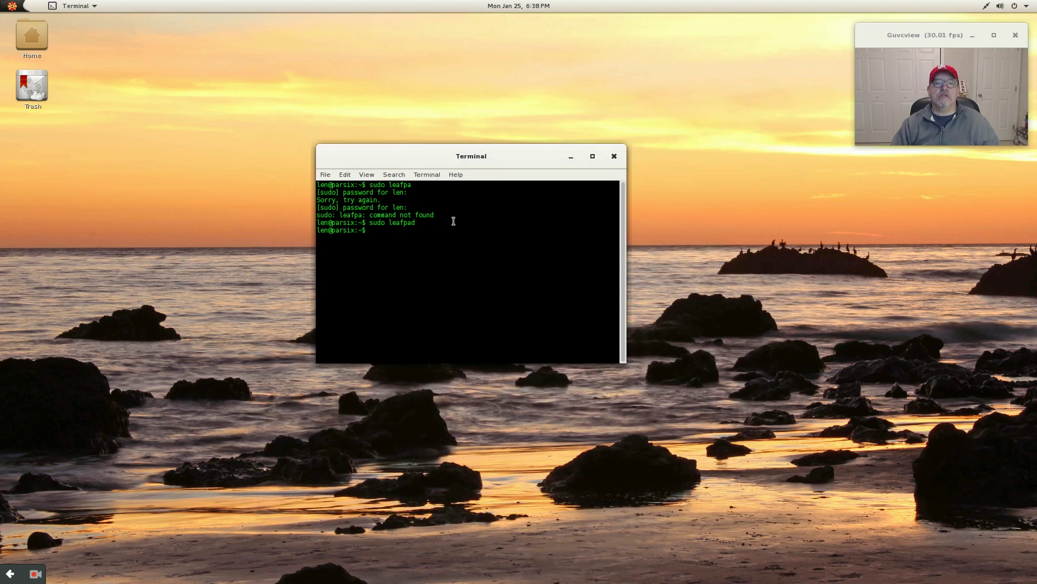
pyautogui.click(614, 157)
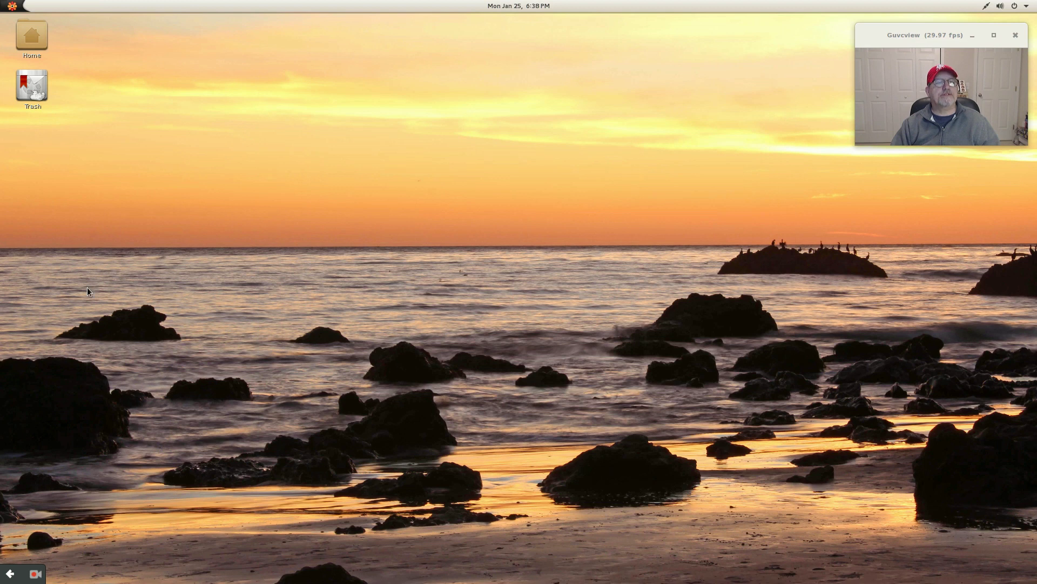
pyautogui.click(5, 6)
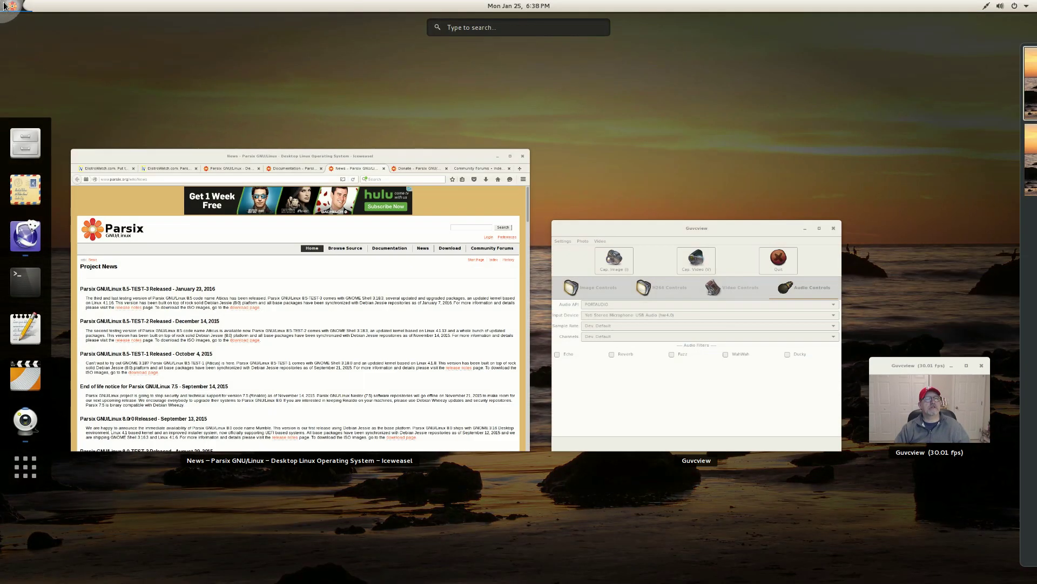
pyautogui.click(445, 215)
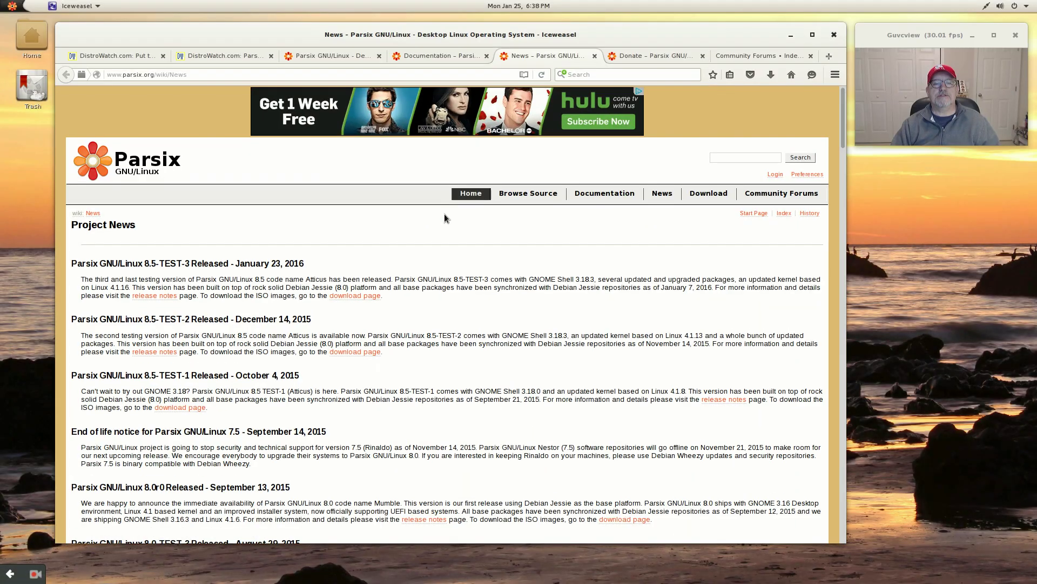
pyautogui.click(594, 56)
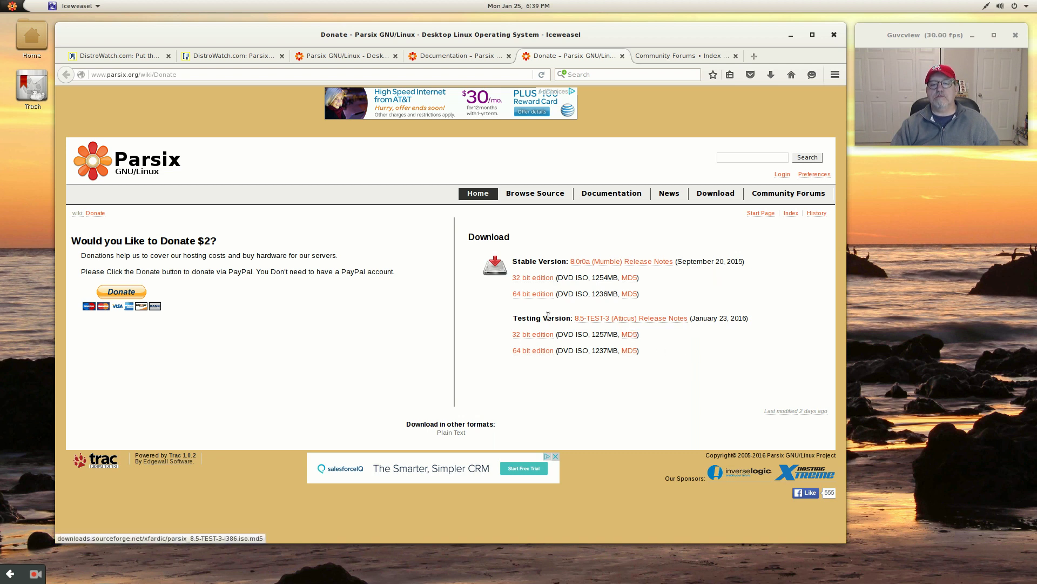
# Step: Close the Parsix Donate tab to reveal the Community Forums index page
pyautogui.rightClick(516, 318)
pyautogui.click(499, 314)
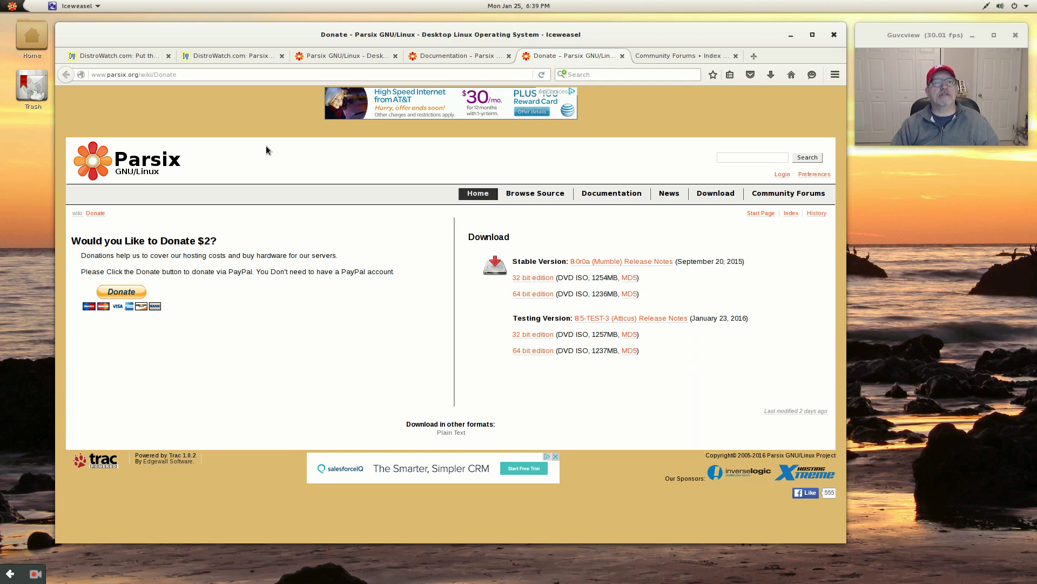
pyautogui.click(622, 56)
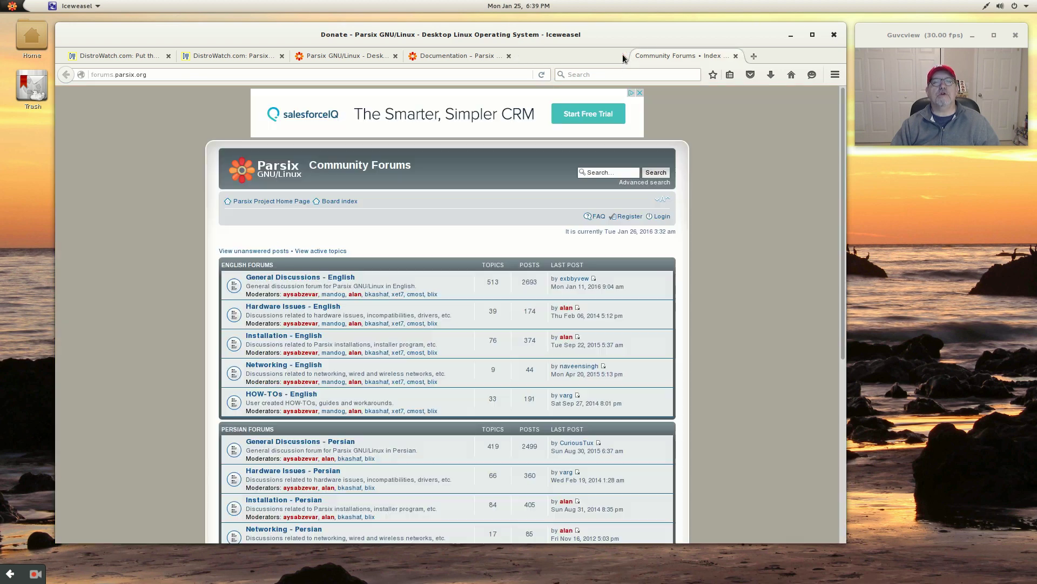
# Step: Scroll through the Parsix home page again, then minimize Iceweasel to show the sunset desktop
pyautogui.click(331, 56)
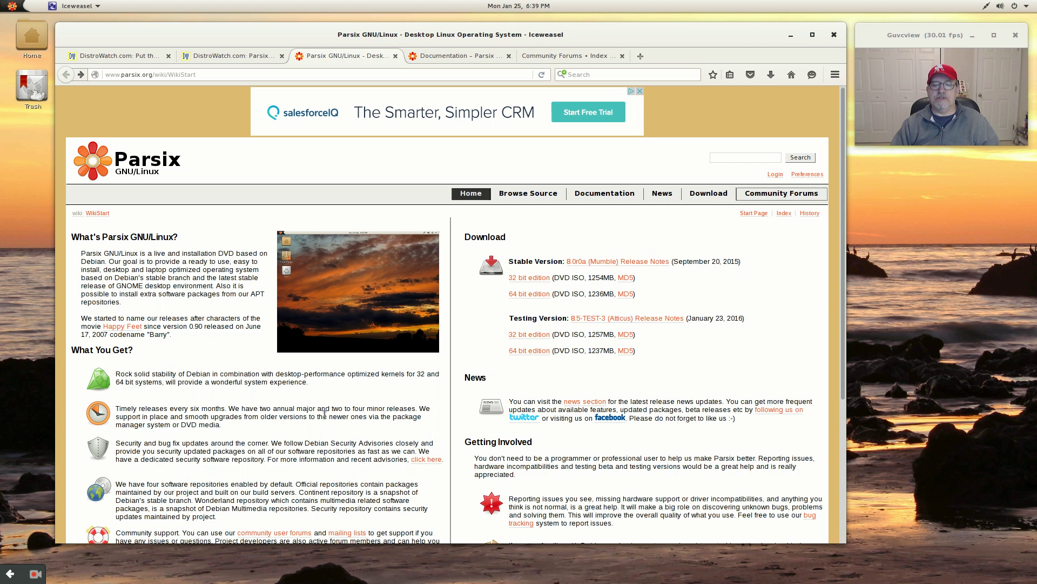
pyautogui.scroll(-4, 322, 416)
pyautogui.scroll(-3, 322, 414)
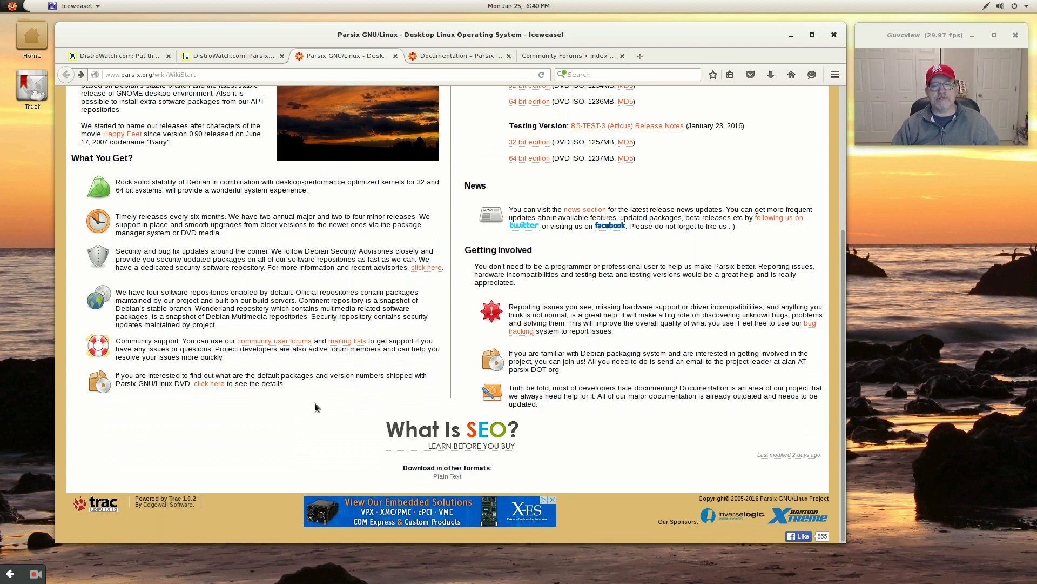
pyautogui.scroll(6, 314, 403)
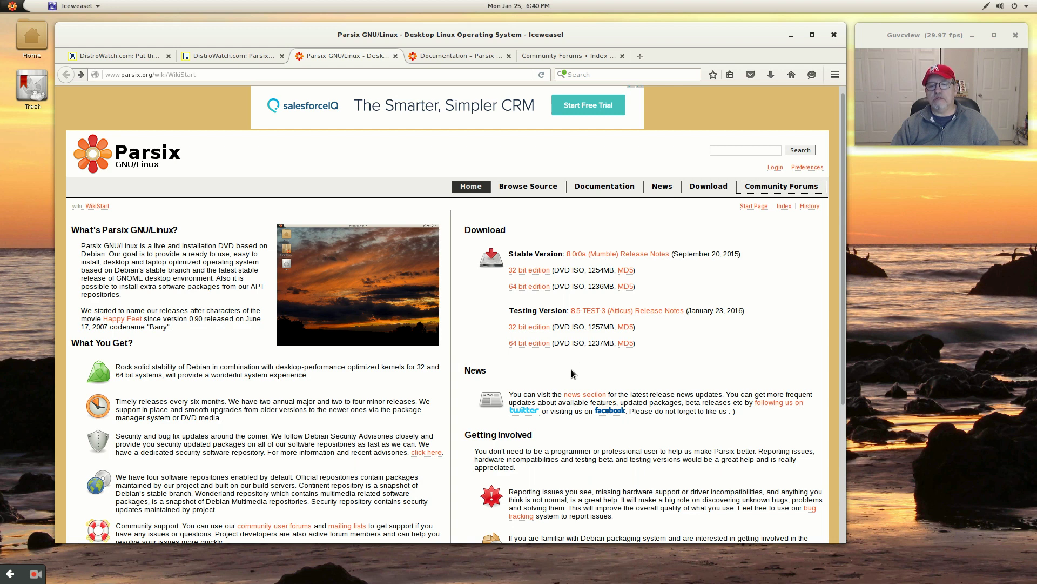
pyautogui.rightClick(528, 355)
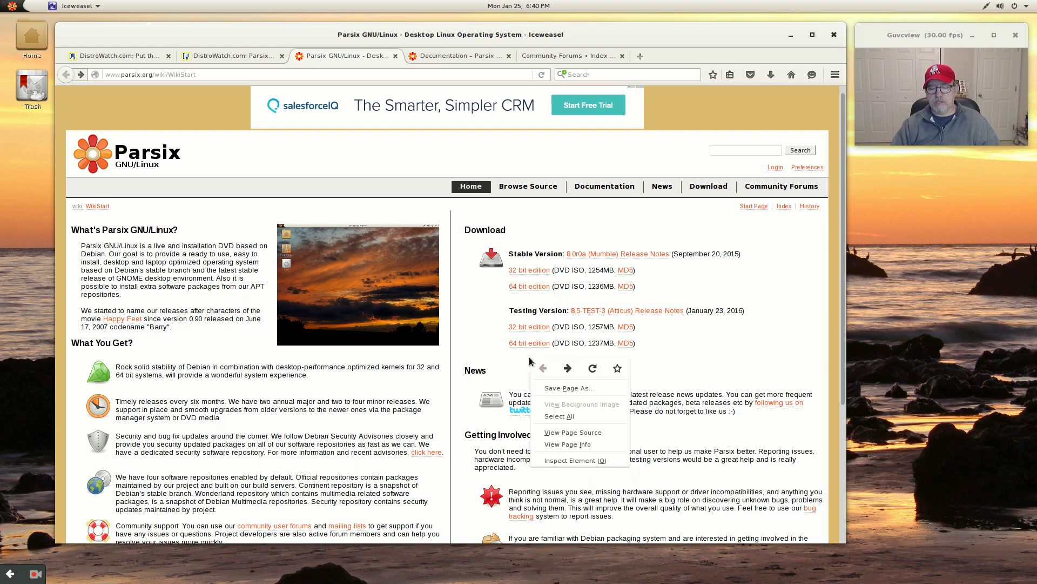
pyautogui.press('Escape')
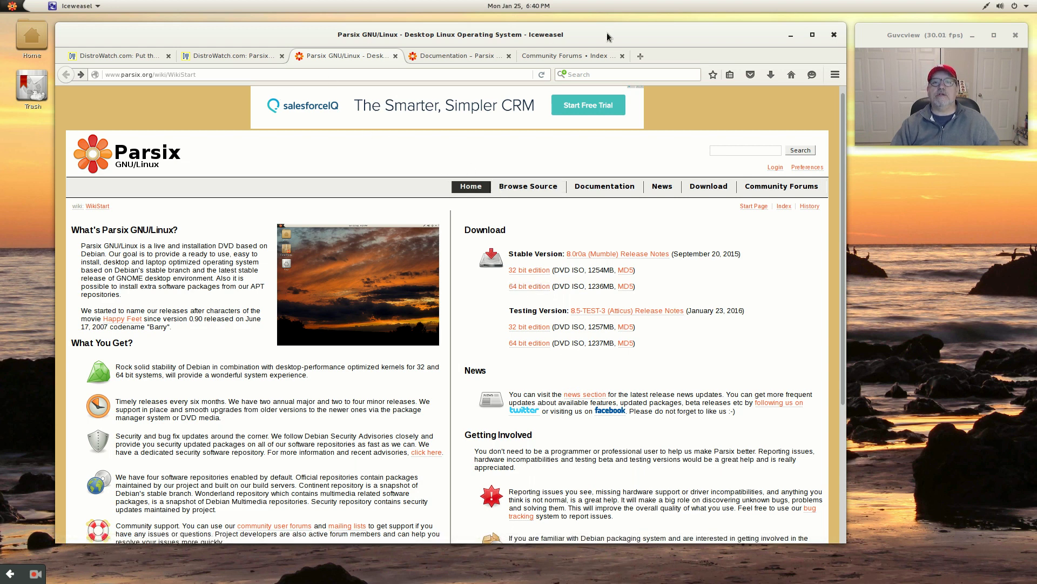
pyautogui.click(790, 38)
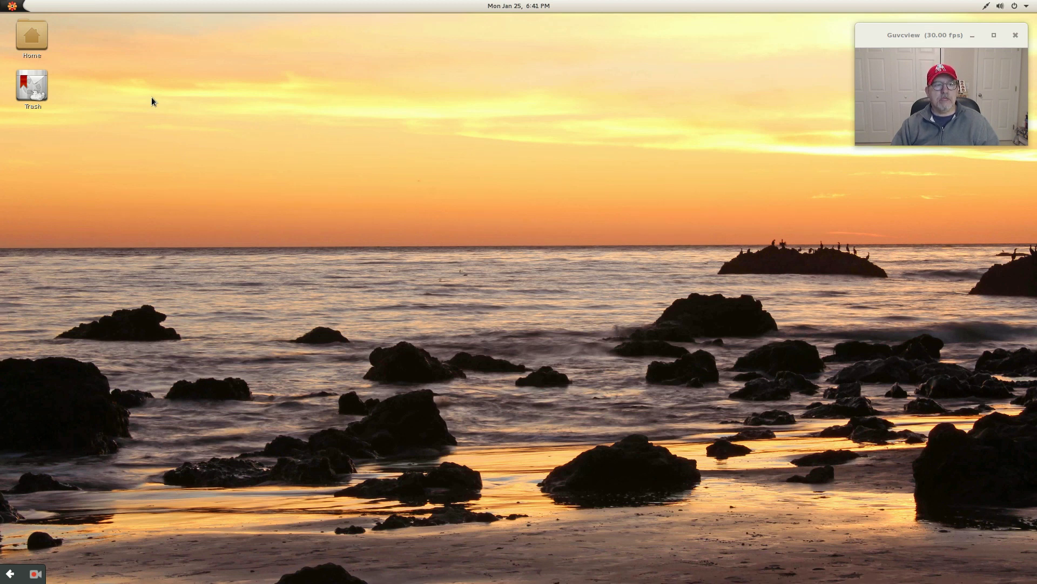
# Step: Search the Activities overview for 'tweak' and launch the Tweak Tool
pyautogui.click(12, 5)
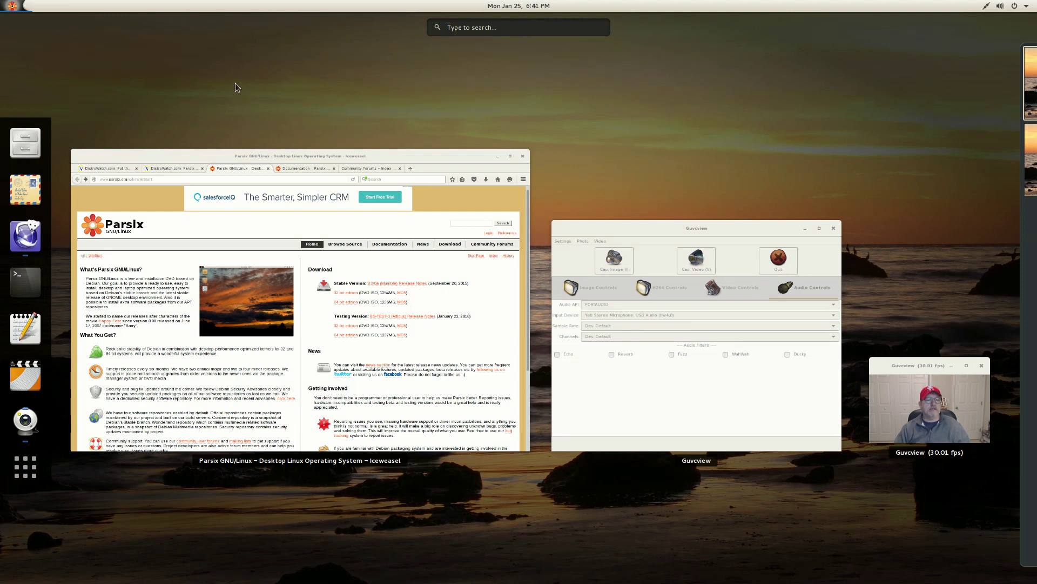
pyautogui.click(503, 27)
pyautogui.write('t')
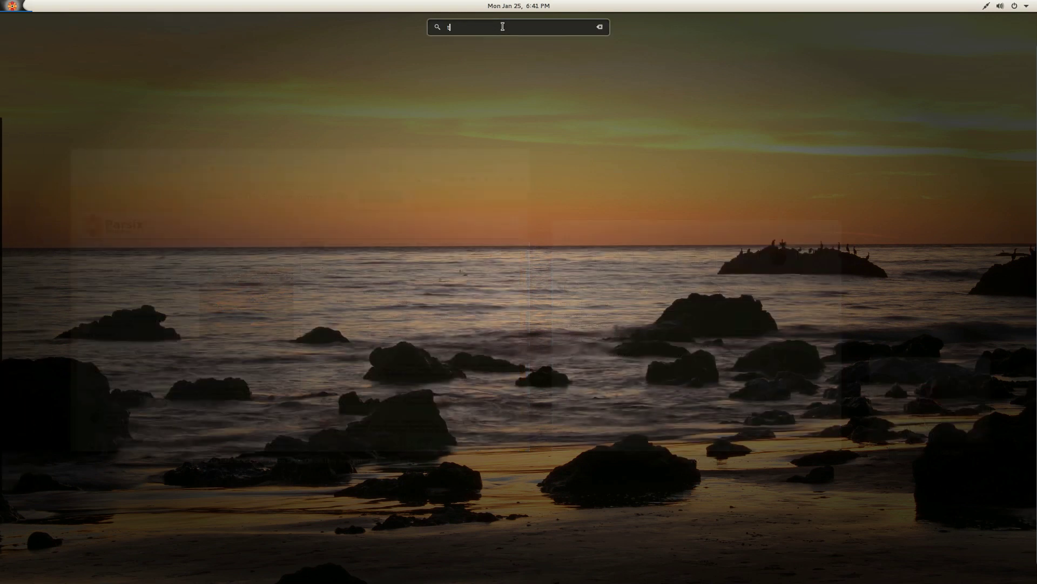
pyautogui.write('weak')
pyautogui.click(513, 85)
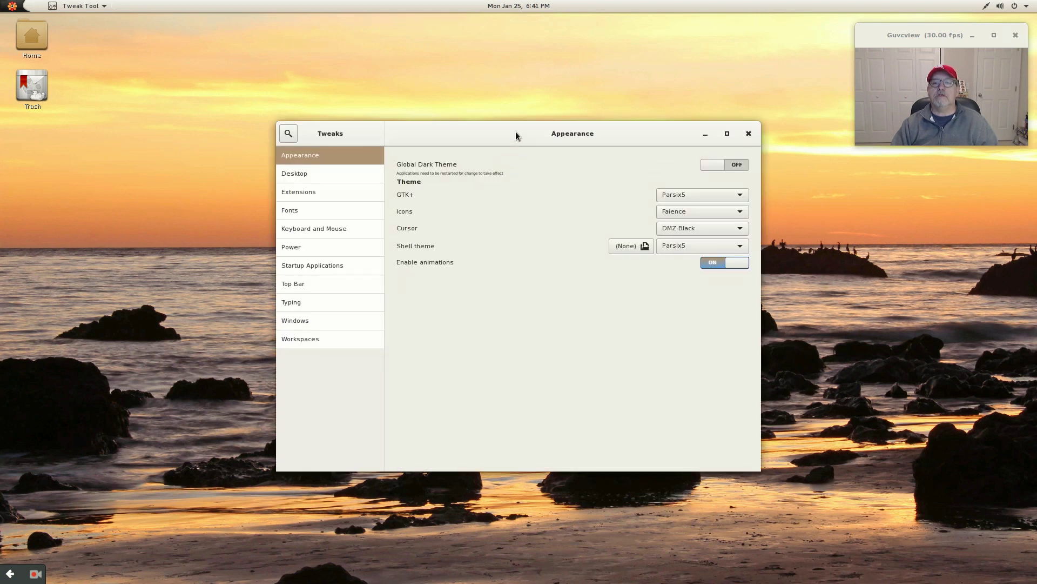
# Step: Move the Tweaks window left and view its Desktop icon and wallpaper settings
pyautogui.moveTo(516, 131); pyautogui.dragTo(416, 134)
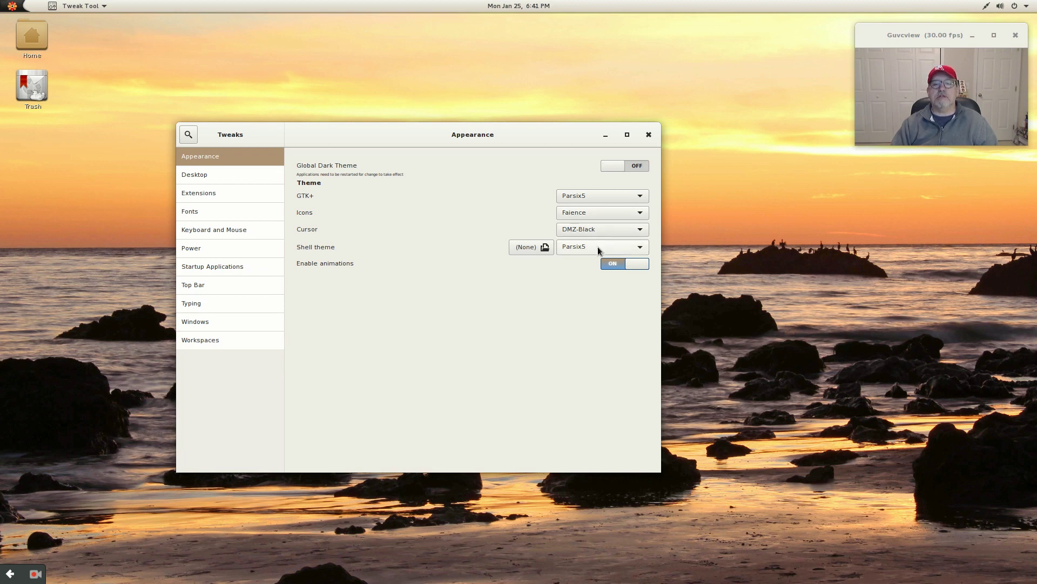
pyautogui.click(255, 175)
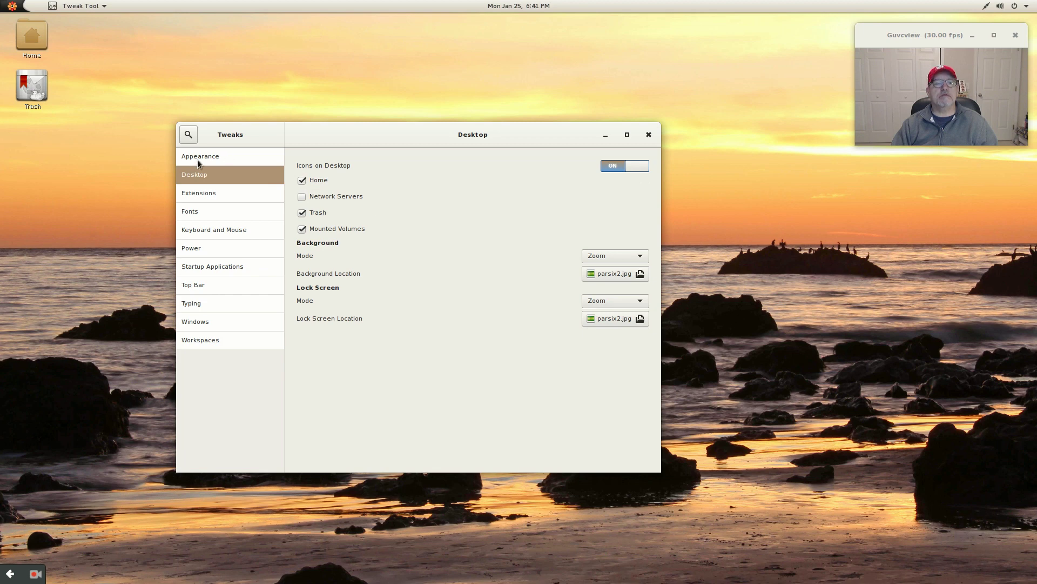
# Step: List the installed shell extensions and follow 'Get more extensions' to the online catalogue
pyautogui.click(197, 193)
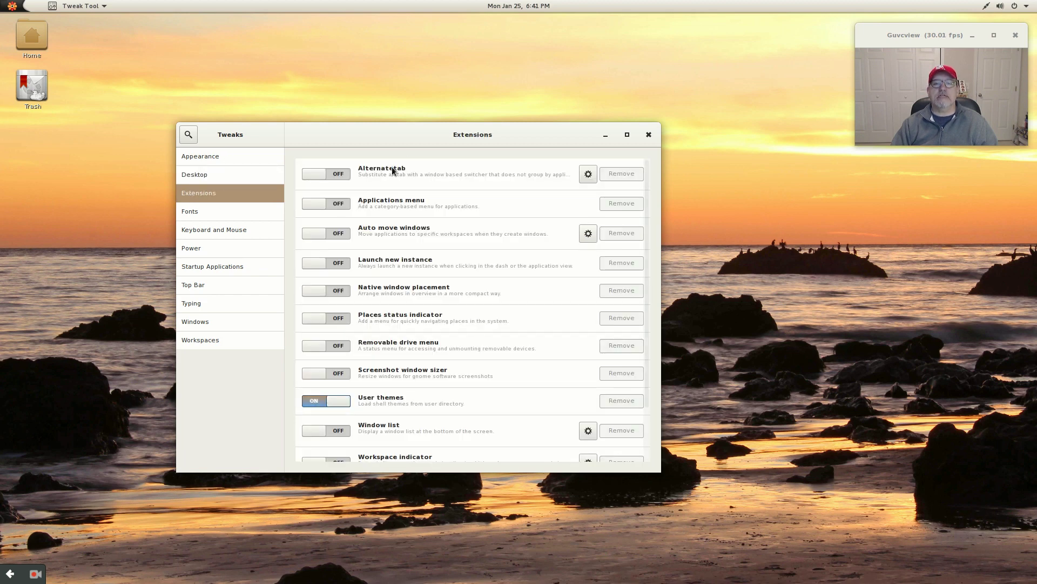
pyautogui.moveTo(414, 132); pyautogui.dragTo(501, 91)
pyautogui.scroll(-2, 494, 245)
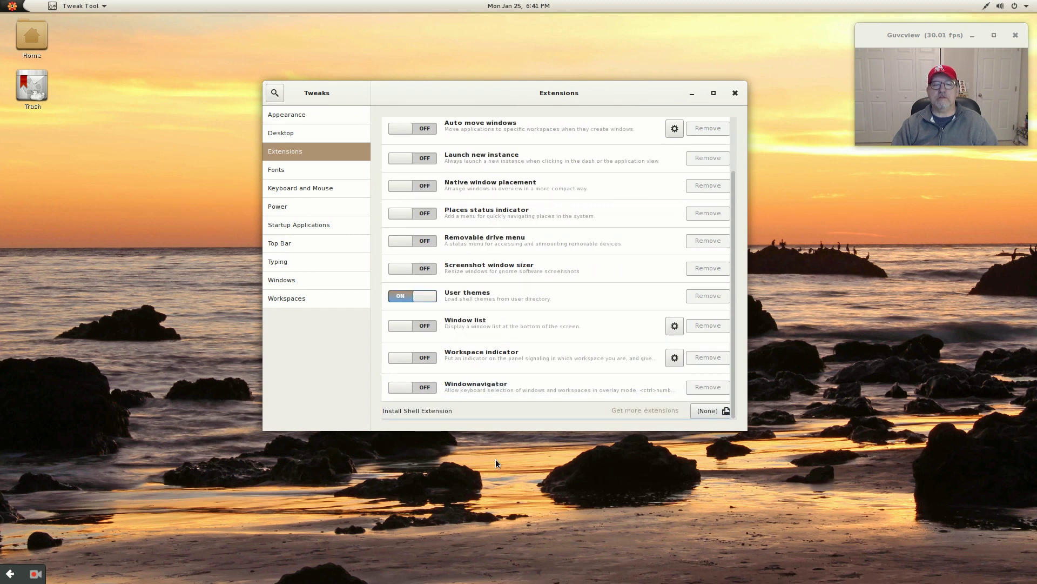
pyautogui.click(639, 410)
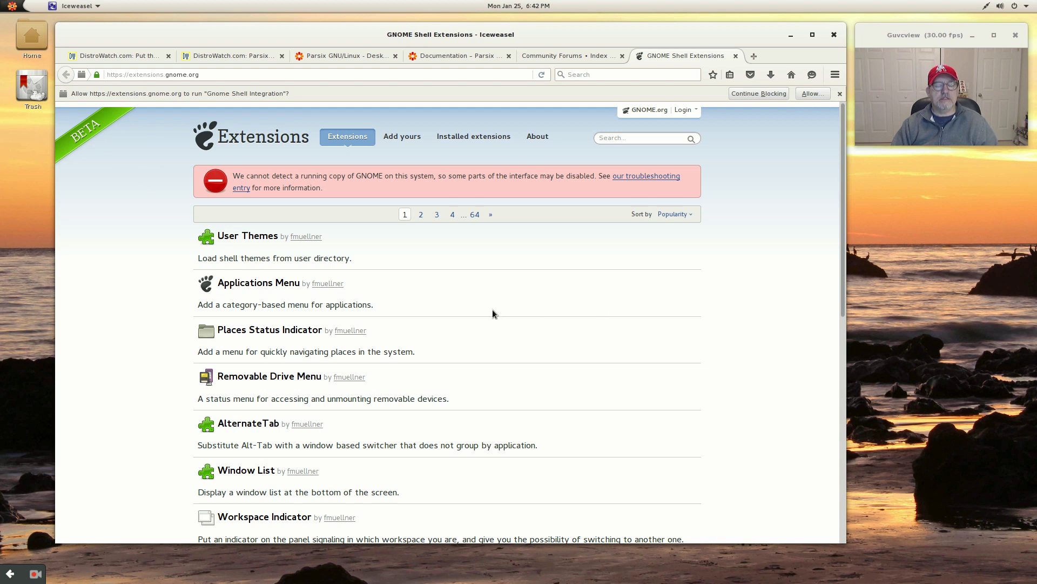
# Step: Browse to page 2 of the extensions catalogue and open the Caffeine extension
pyautogui.scroll(-5, 493, 313)
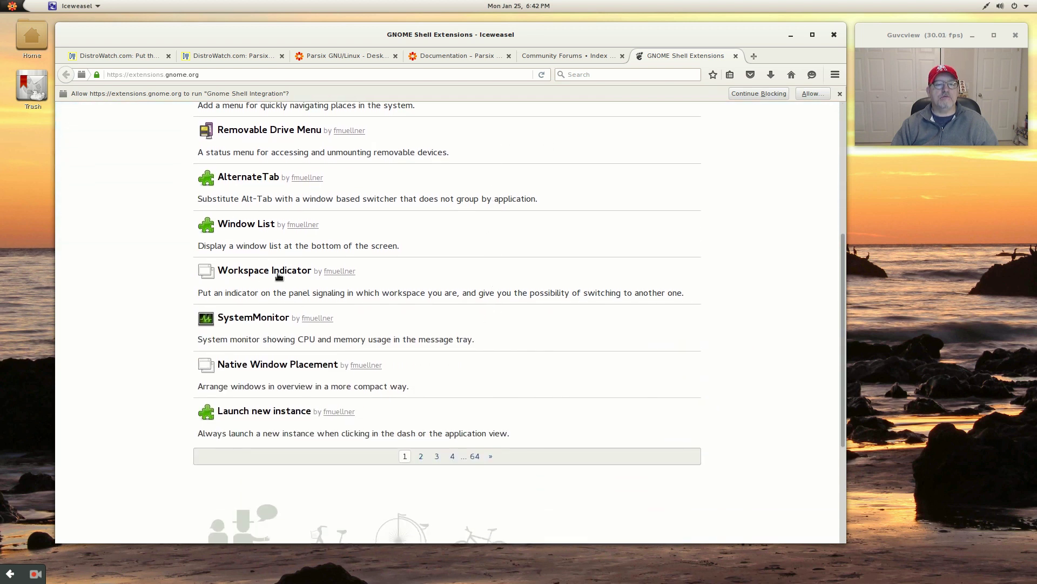
pyautogui.click(421, 457)
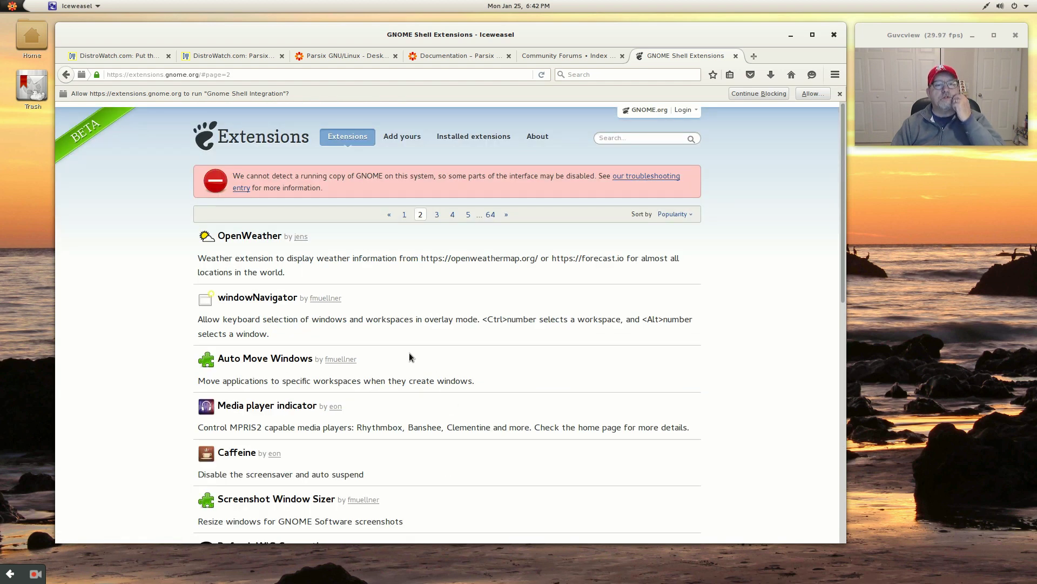
pyautogui.scroll(-1, 409, 357)
pyautogui.scroll(-3, 410, 353)
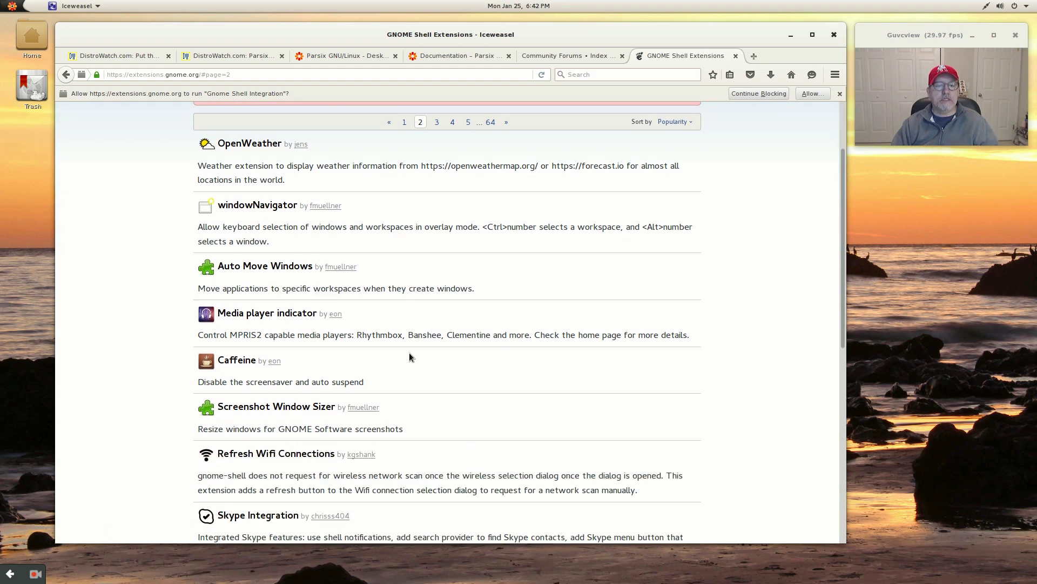
pyautogui.click(235, 360)
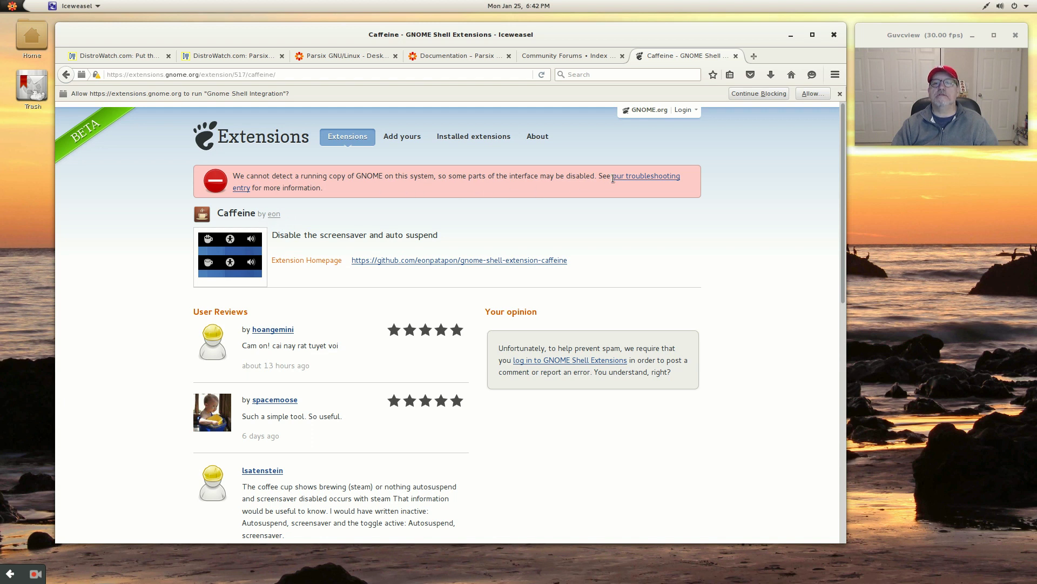
# Step: Always allow the GNOME Shell Integration plugin, then return to catalogue page 2
pyautogui.click(815, 93)
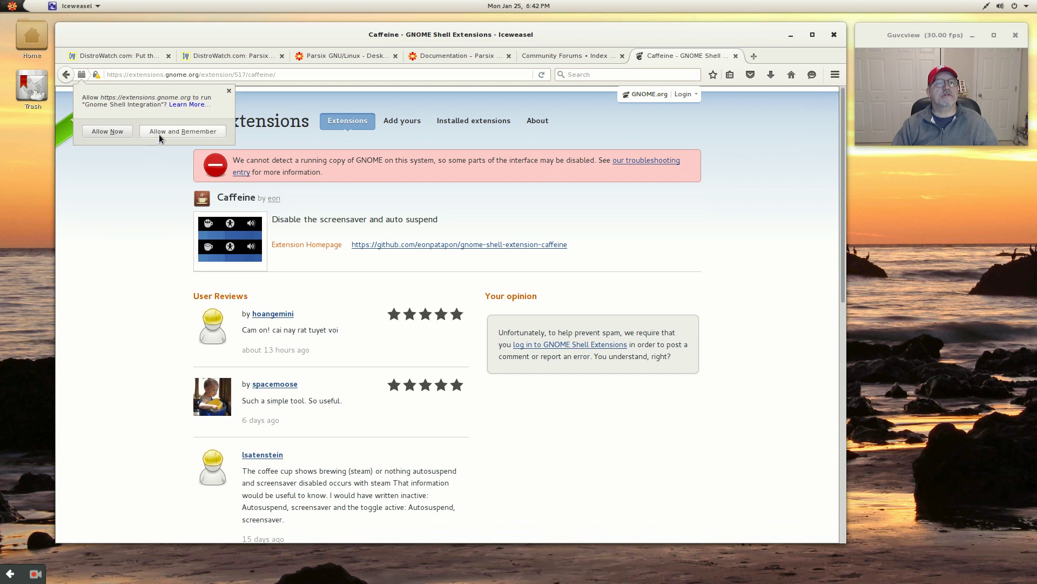
pyautogui.click(159, 134)
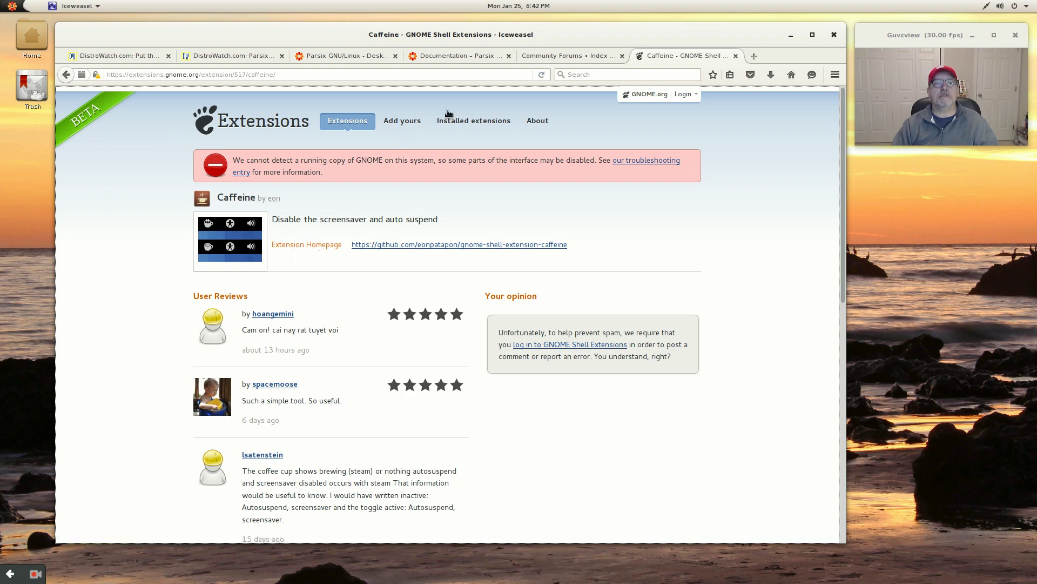
pyautogui.click(344, 120)
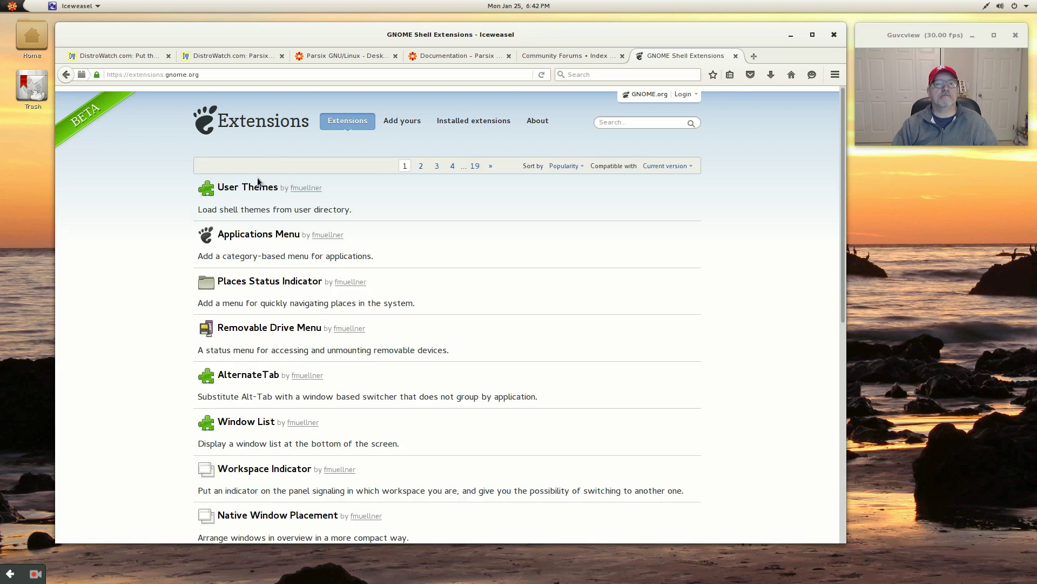
pyautogui.click(421, 166)
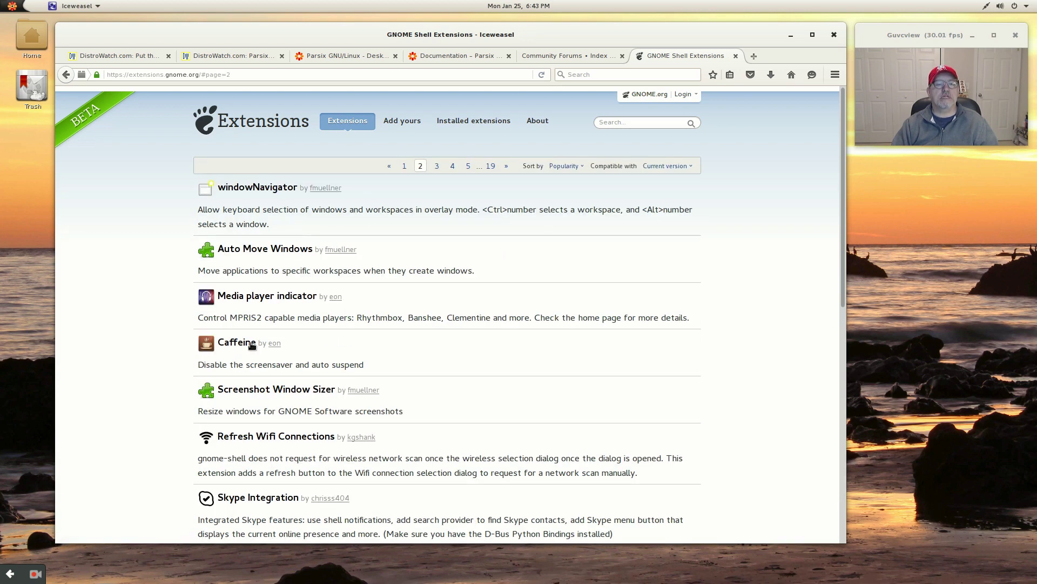
# Step: Install and switch on the Caffeine extension, activate its top-bar indicator, and minimize Iceweasel
pyautogui.click(239, 343)
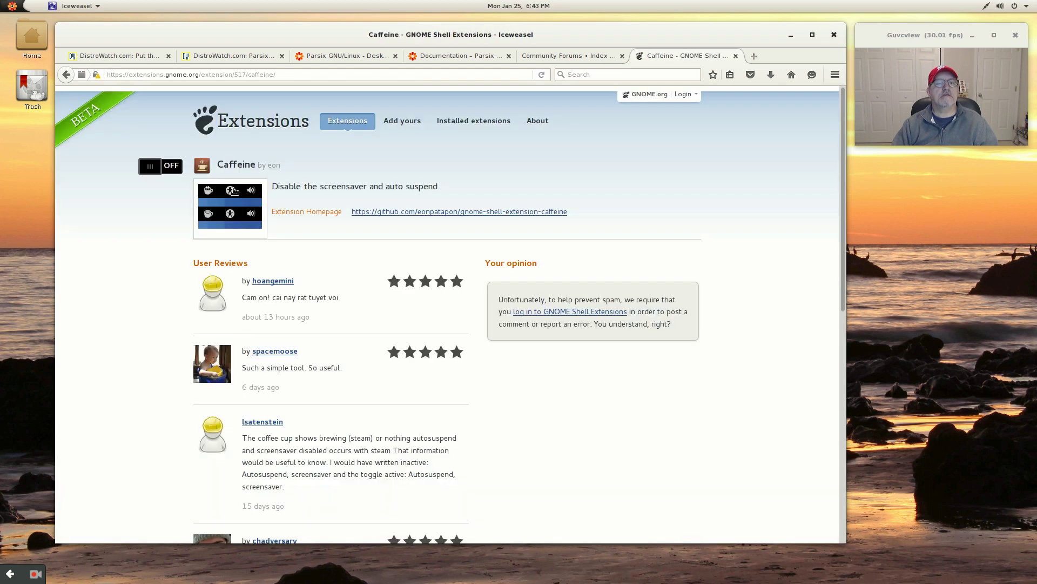
pyautogui.click(166, 167)
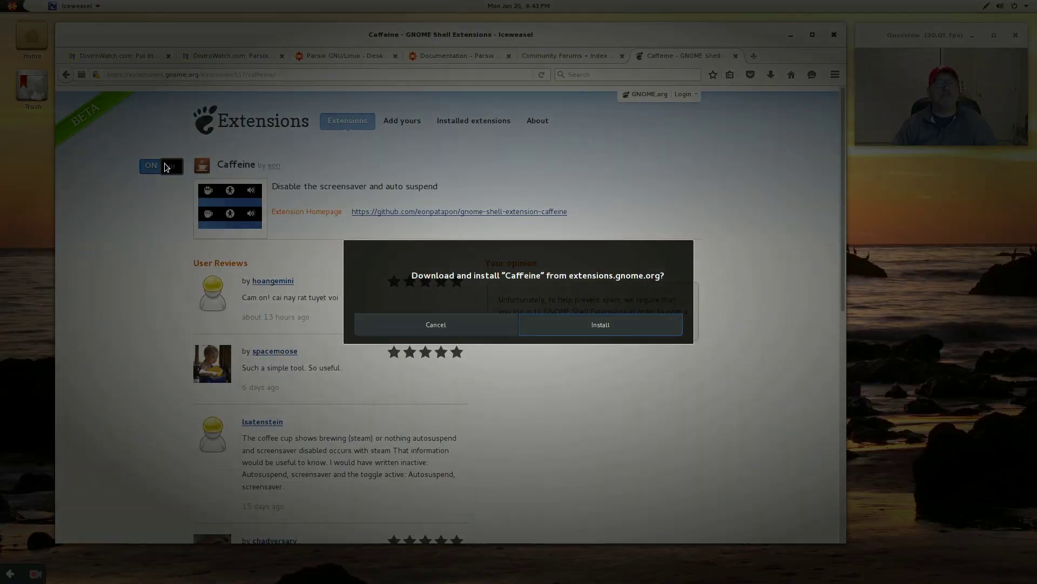
pyautogui.click(583, 322)
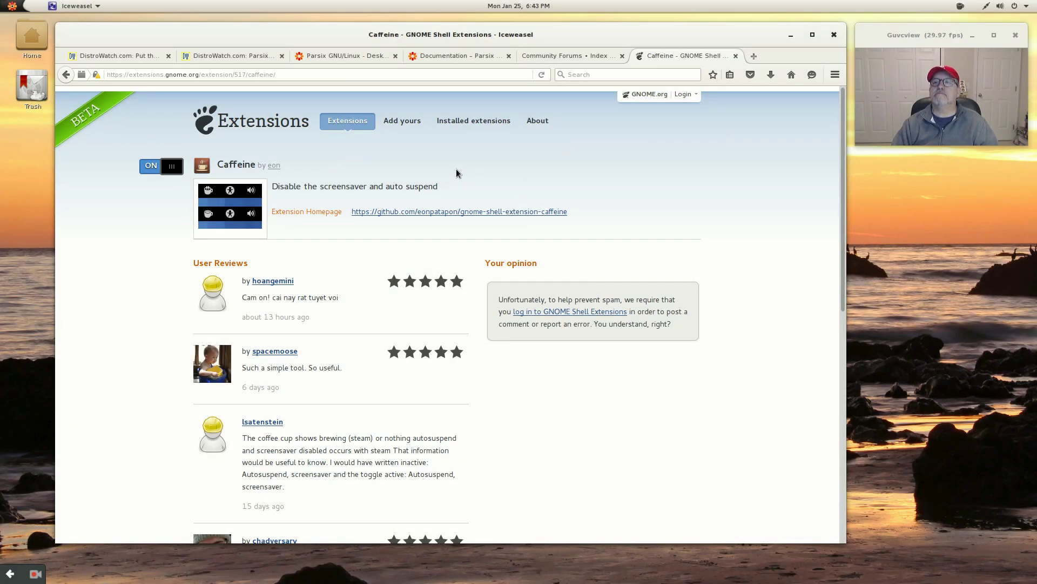
pyautogui.click(960, 7)
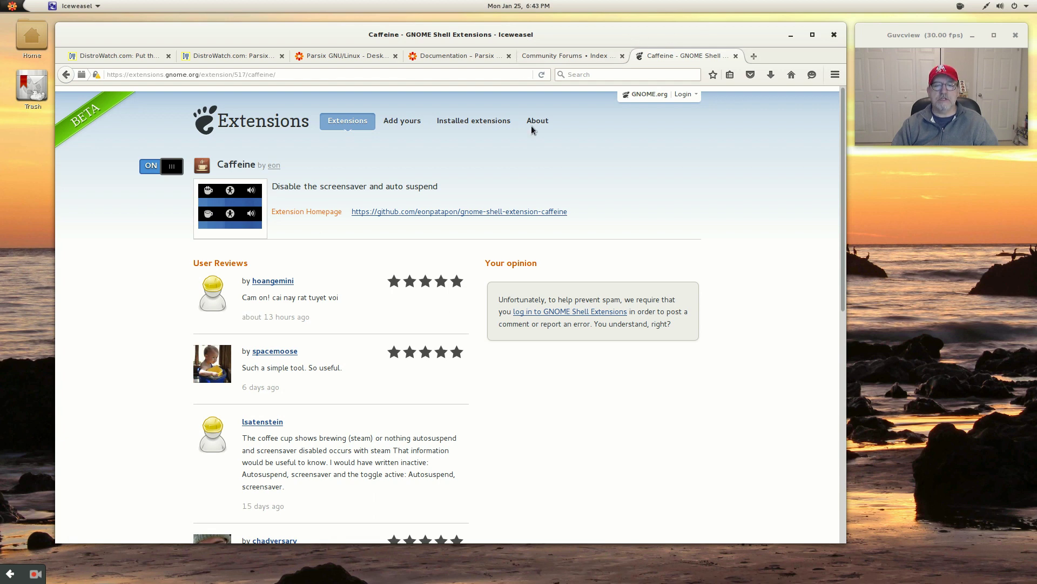
pyautogui.click(788, 36)
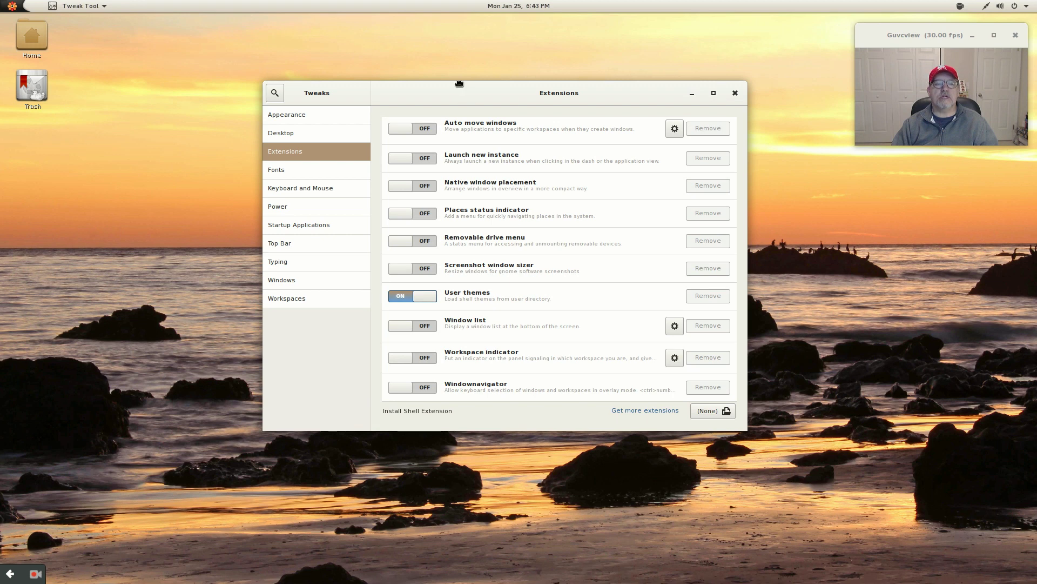
# Step: Browse the Fonts, Keyboard and Mouse, Power, Startup Applications and Top Bar tweaks
pyautogui.moveTo(466, 86); pyautogui.dragTo(428, 74)
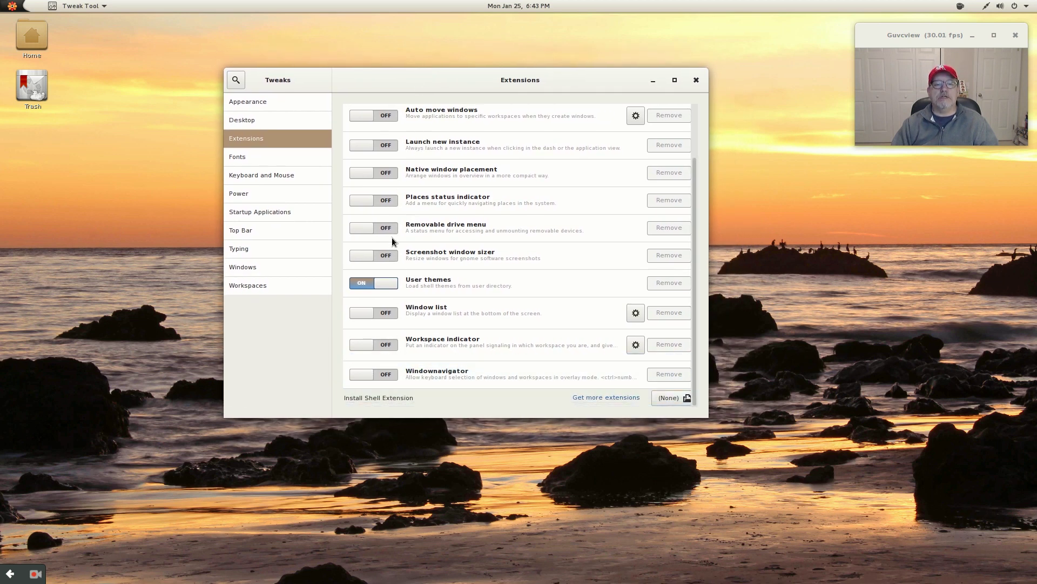
pyautogui.click(269, 161)
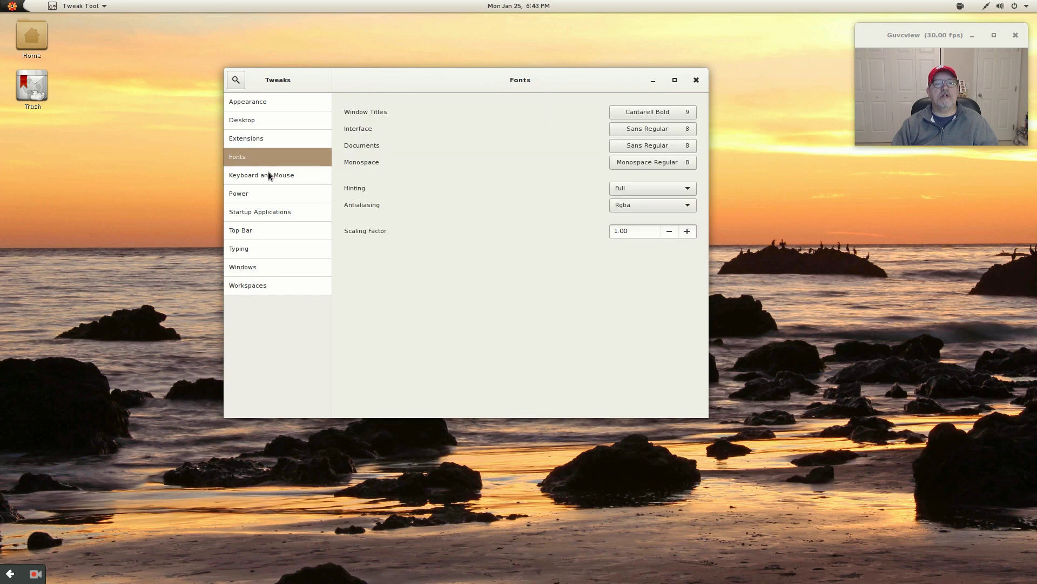
pyautogui.click(269, 175)
pyautogui.click(288, 190)
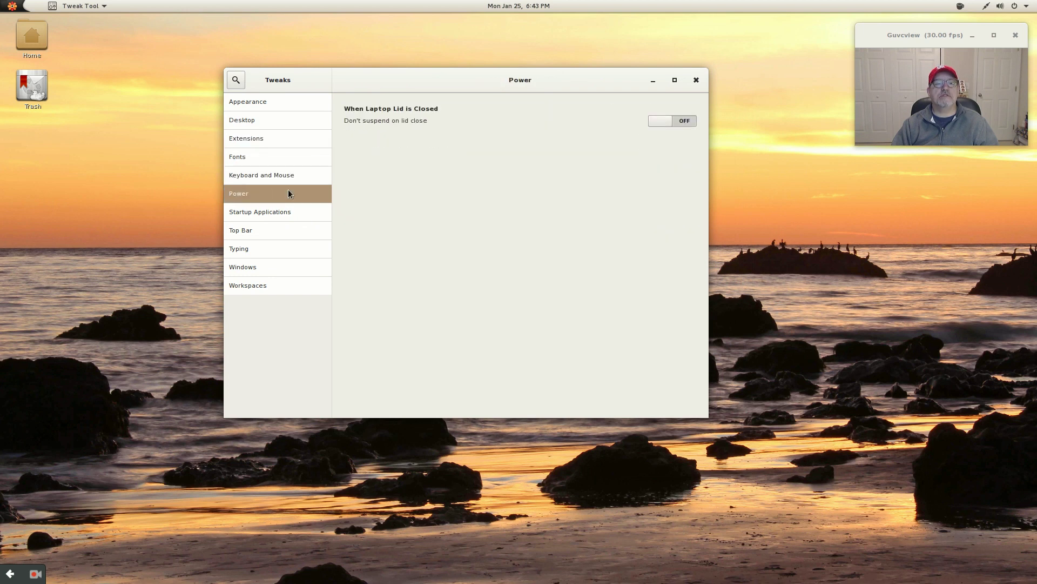
pyautogui.click(285, 211)
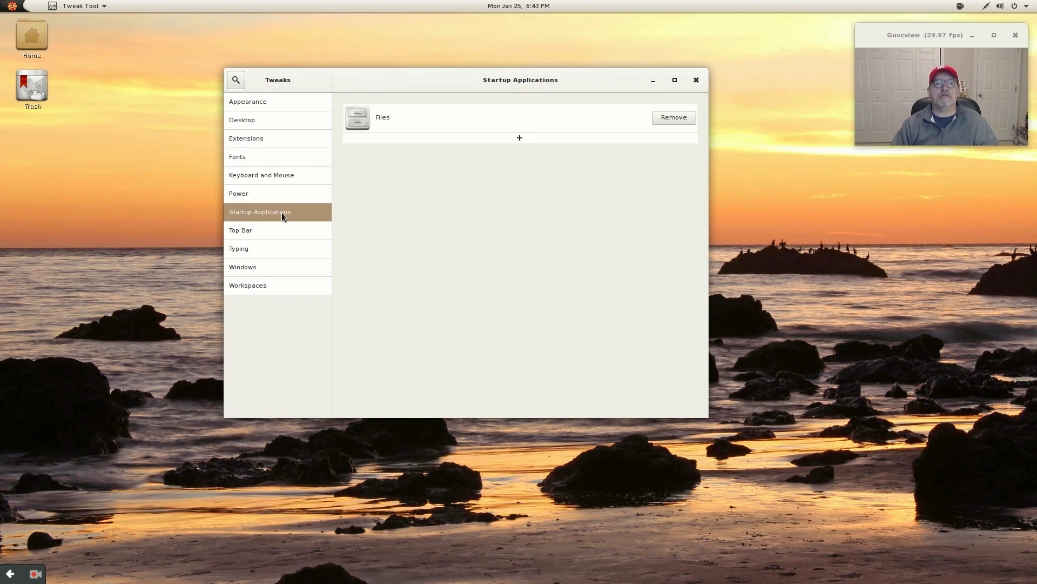
pyautogui.click(288, 230)
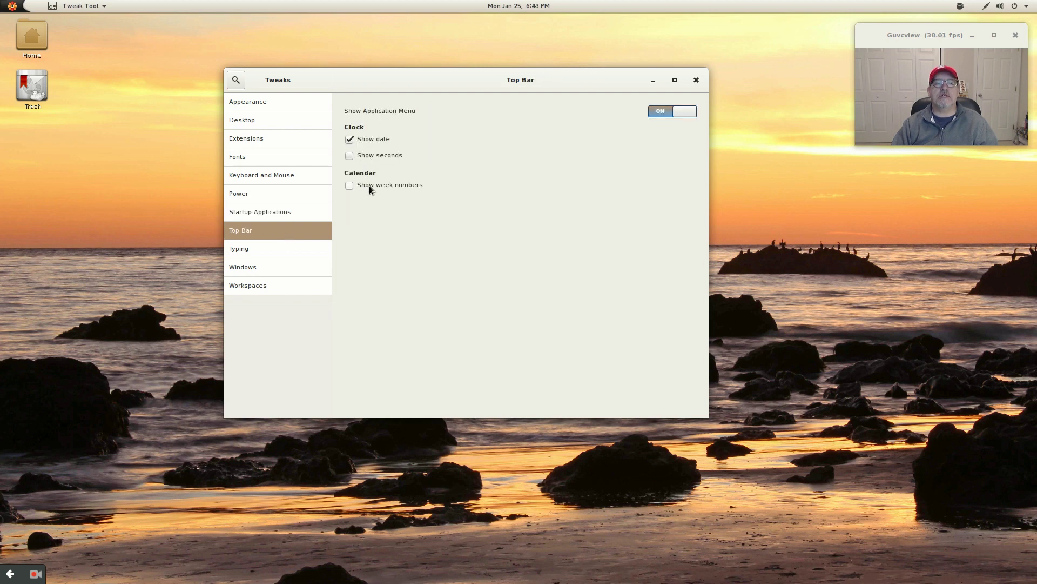
# Step: Under Typing, make Ctrl+Alt+Backspace kill the X server, then view the Windows tweaks
pyautogui.click(262, 249)
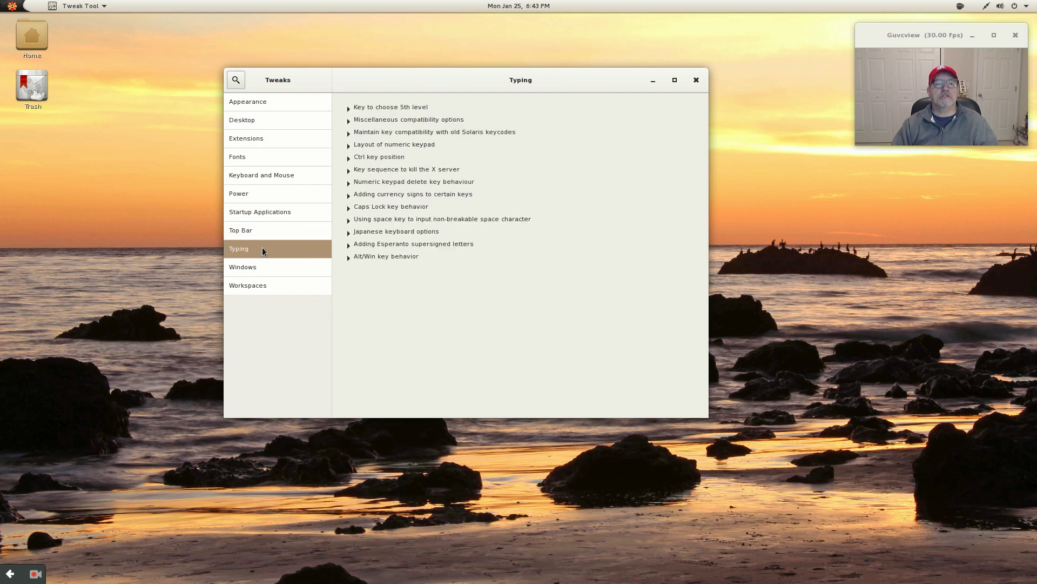
pyautogui.click(351, 172)
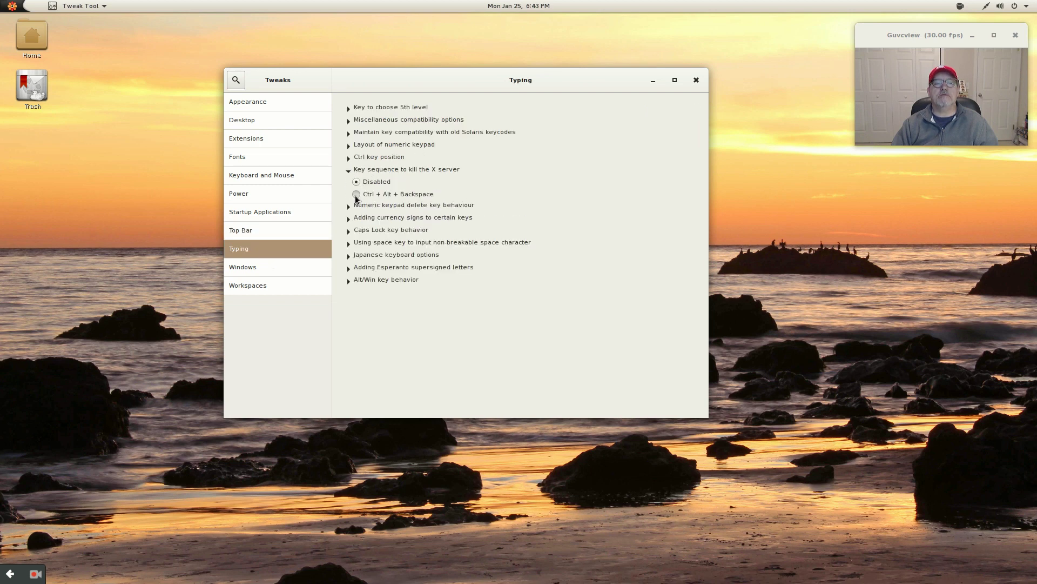
pyautogui.click(356, 195)
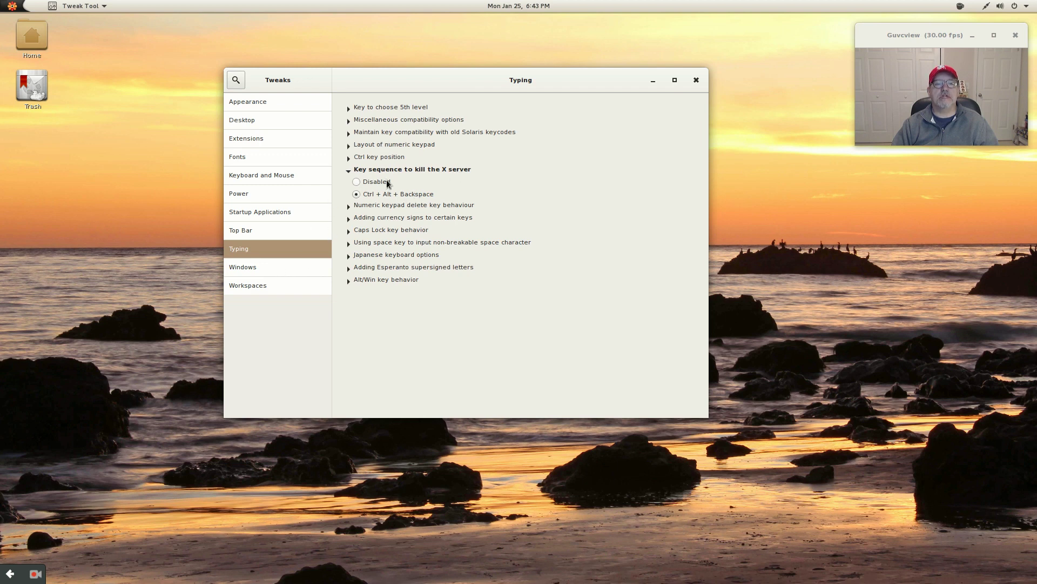
pyautogui.click(274, 266)
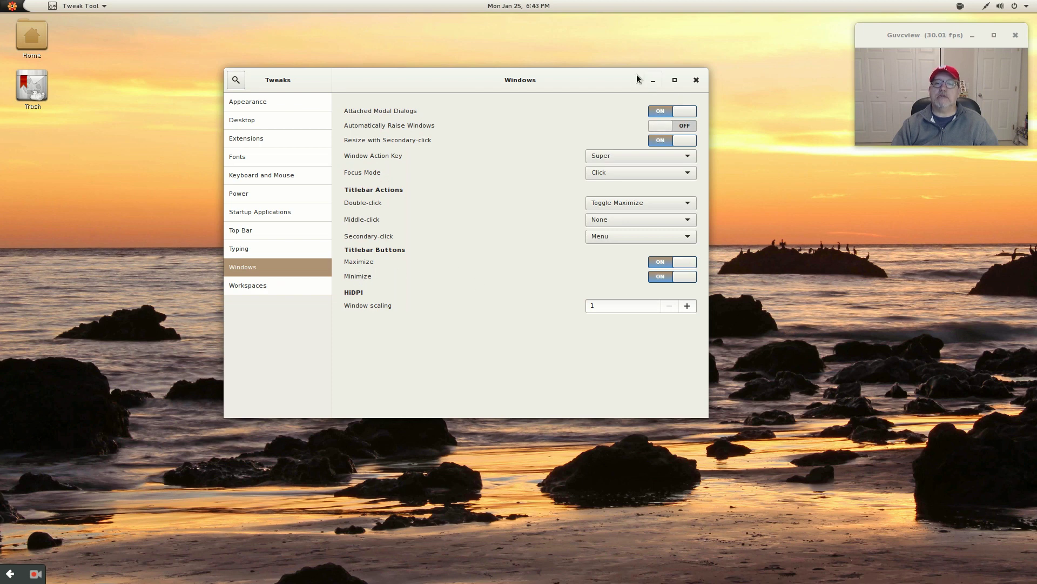
# Step: Try Static workspace creation, revert it to Dynamic, and close GNOME Tweak Tool
pyautogui.click(260, 287)
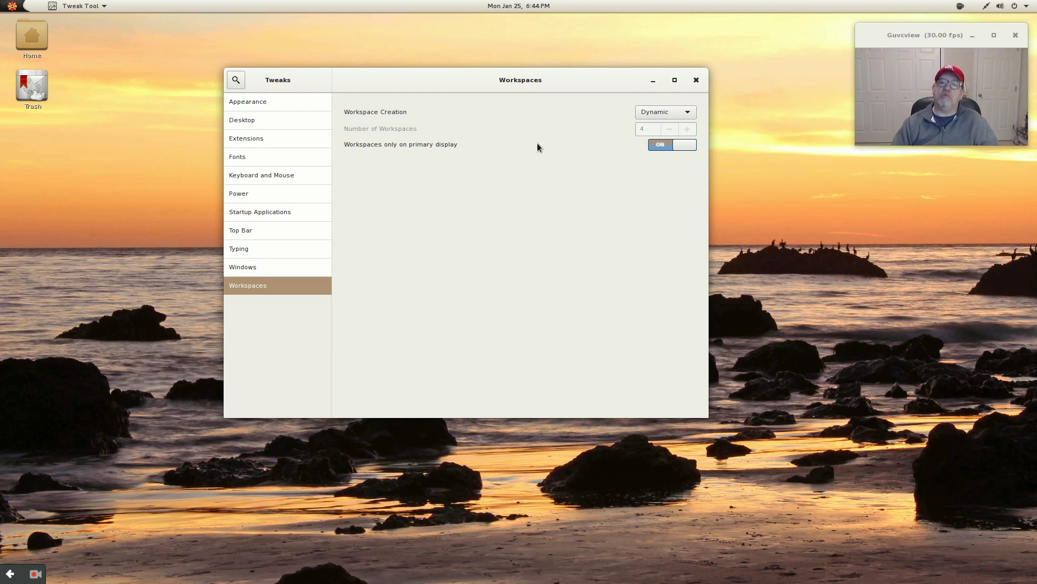
pyautogui.click(683, 112)
pyautogui.click(664, 127)
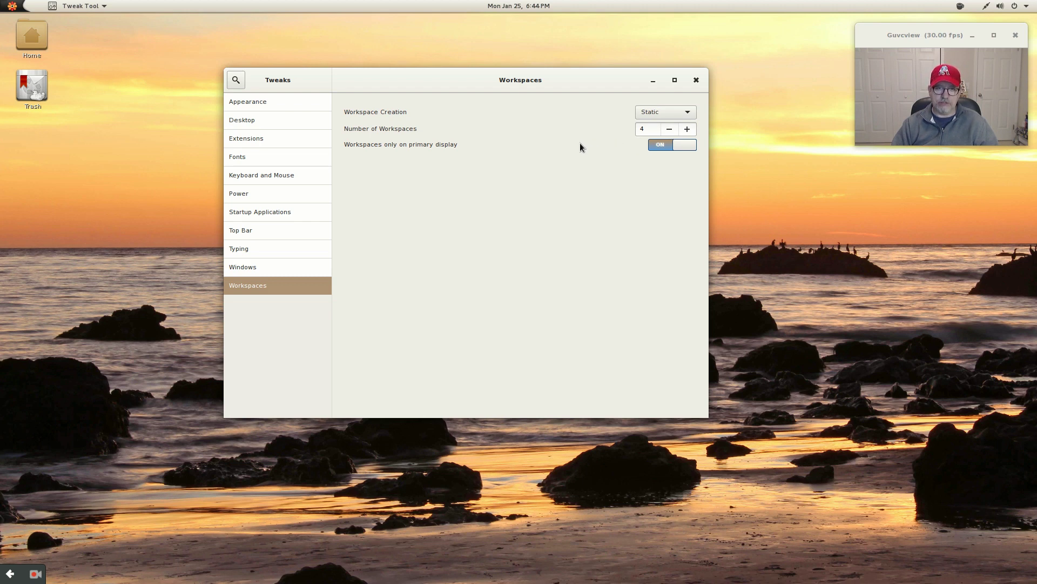
pyautogui.click(691, 113)
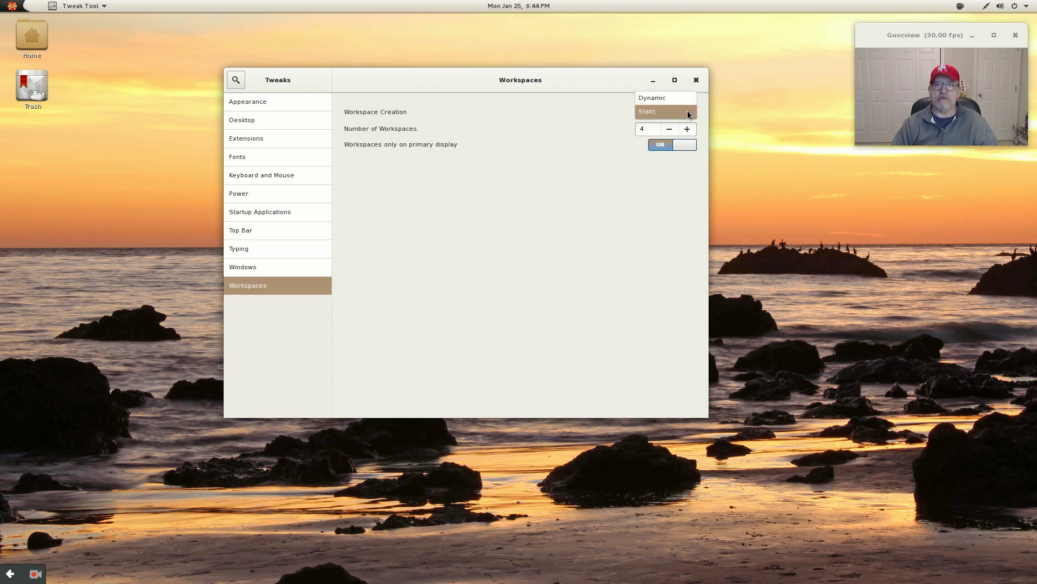
pyautogui.click(676, 99)
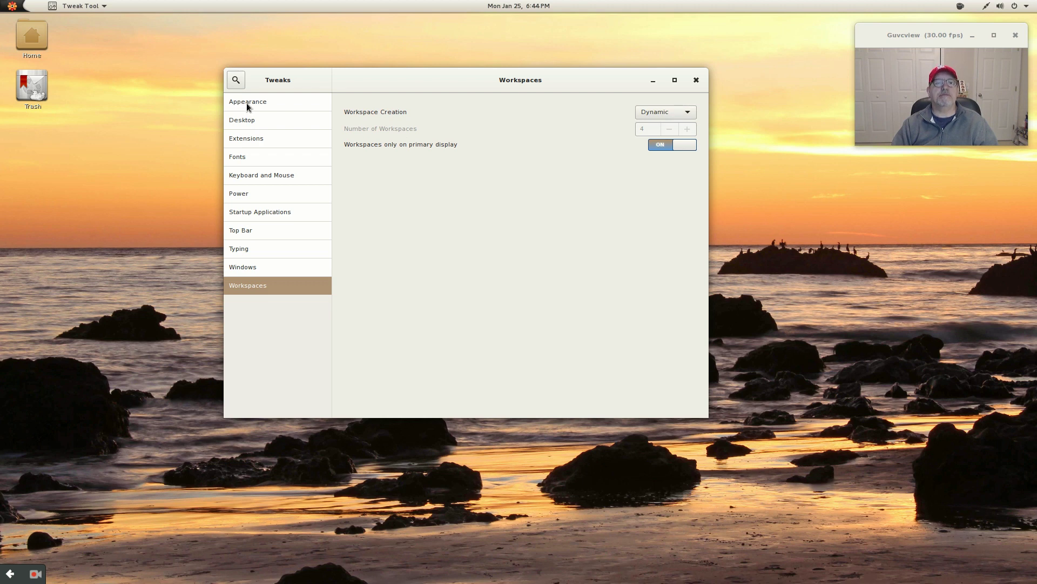
pyautogui.click(697, 81)
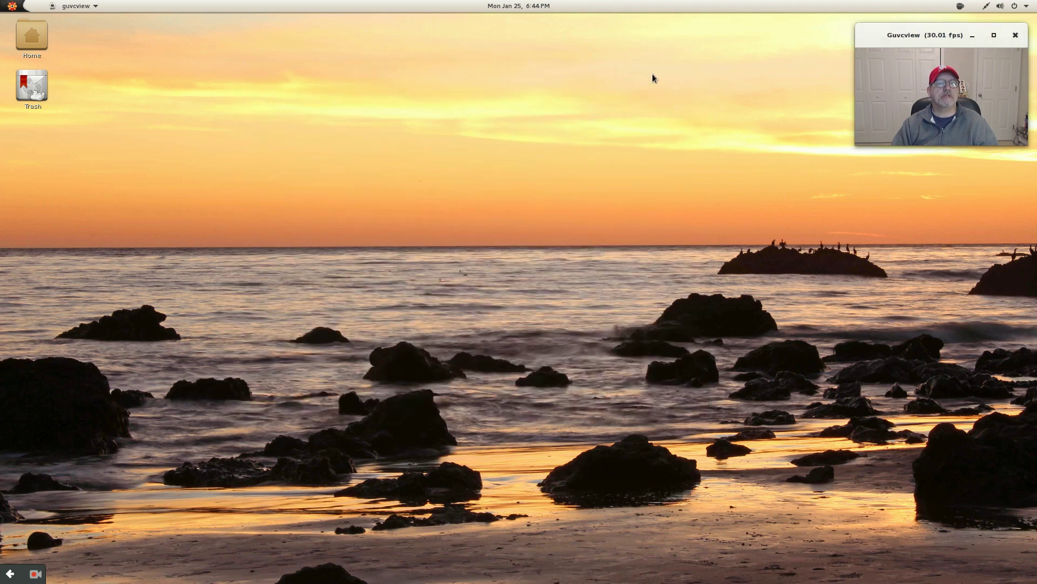
# Step: Open the Activities overview and show all installed applications in the grid
pyautogui.click(5, 7)
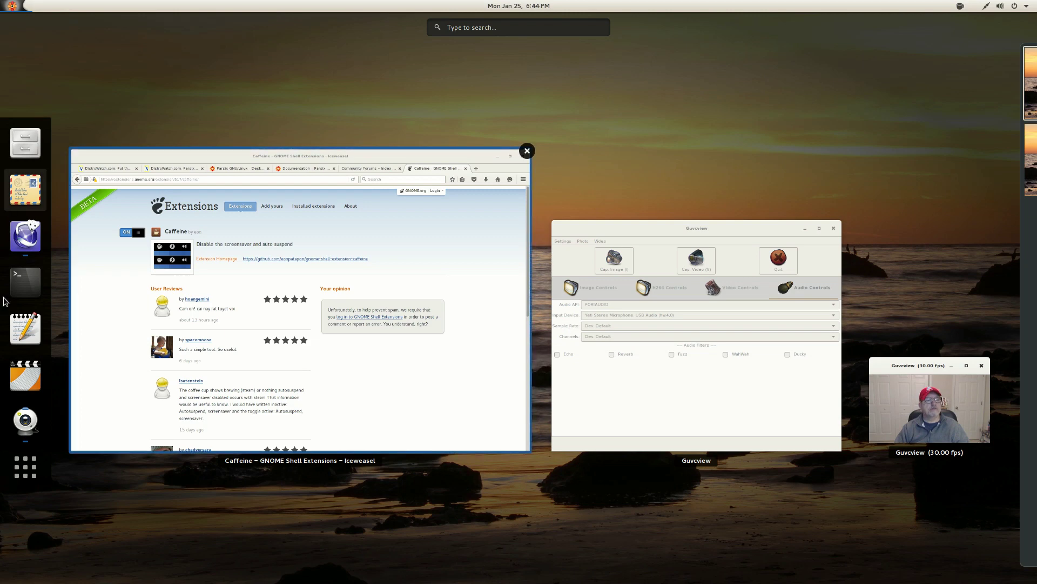
pyautogui.click(22, 475)
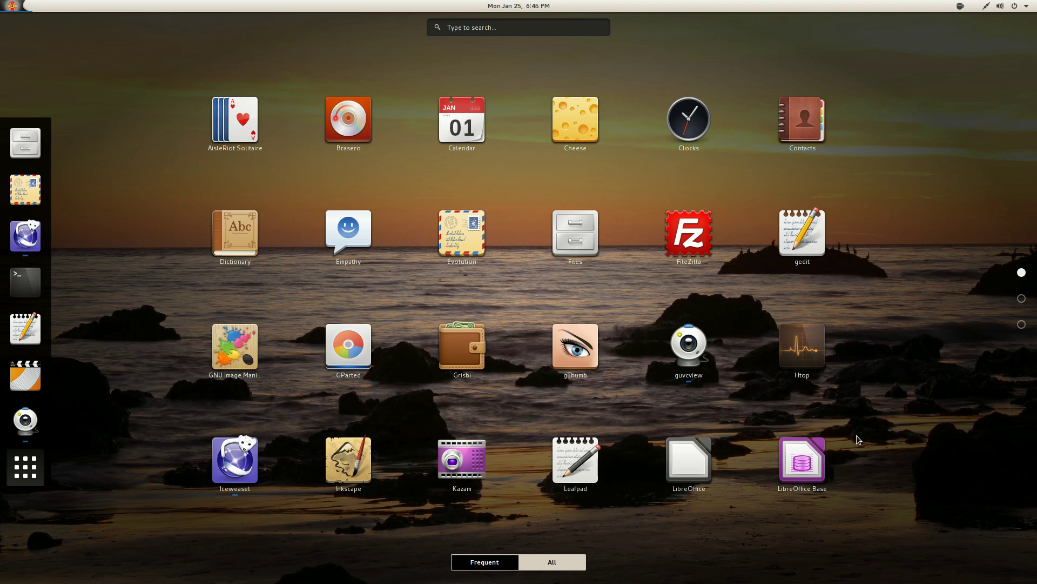
# Step: Scroll the app grid to its second page, LibreOffice Calc through Sundry
pyautogui.scroll(-1, 857, 436)
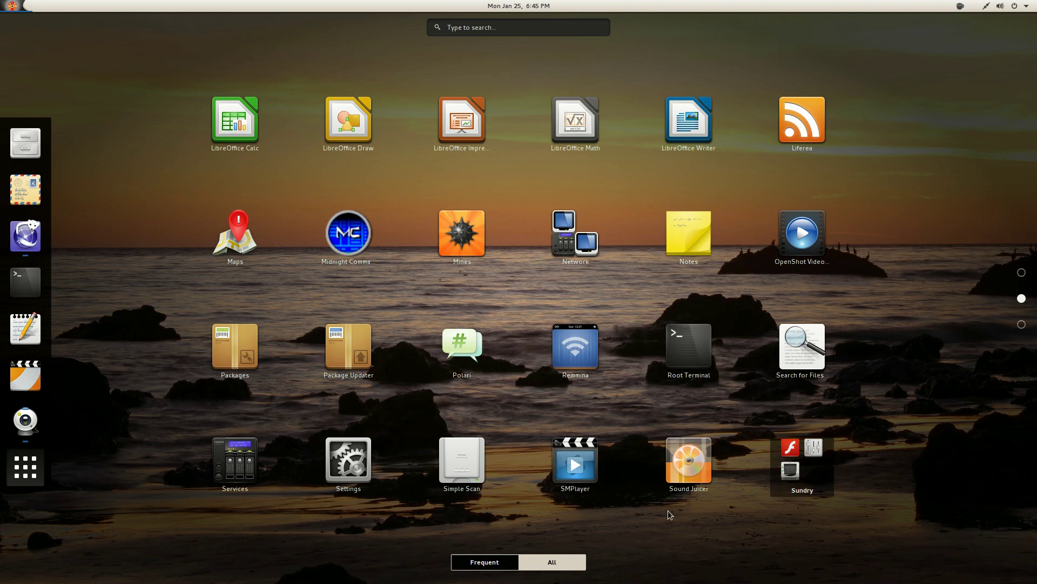
# Step: Scroll to the app grid's third page, then leave the overview for the desktop
pyautogui.scroll(-1, 879, 435)
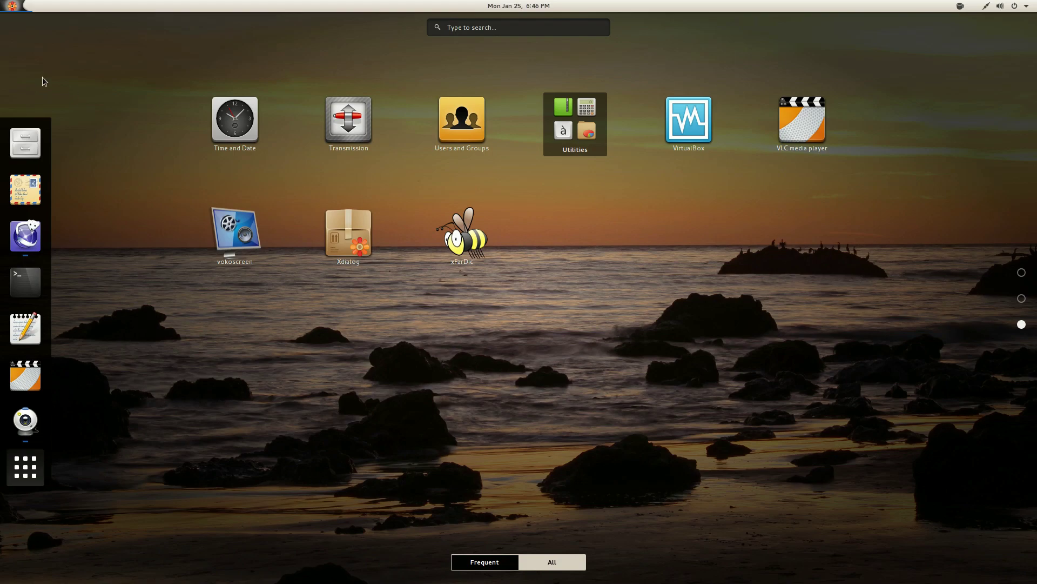
pyautogui.click(12, 6)
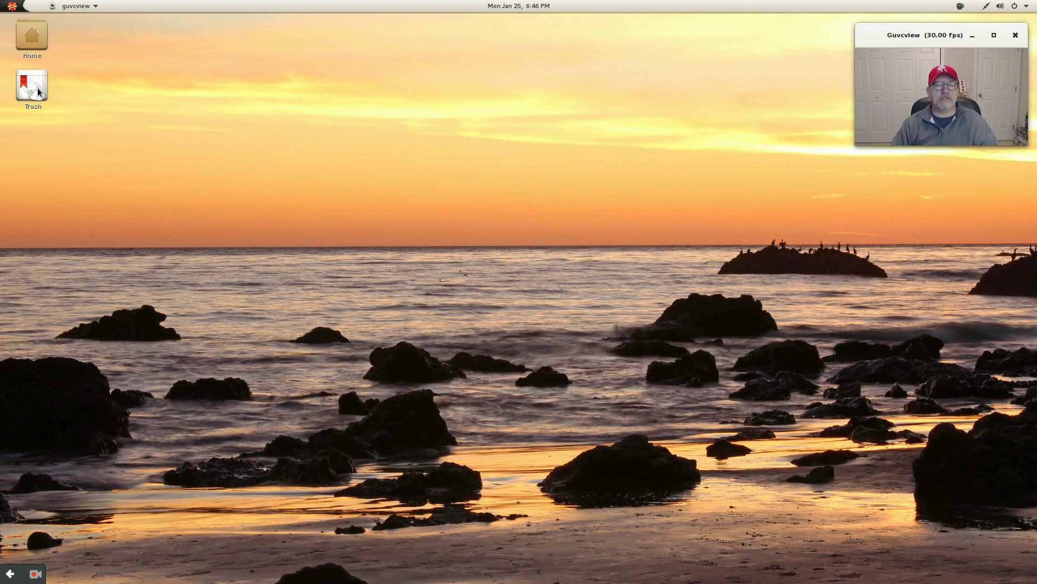
# Step: From the desktop menu, browse the background wallpapers and cancel, keeping the beach sunset
pyautogui.rightClick(461, 199)
pyautogui.click(528, 297)
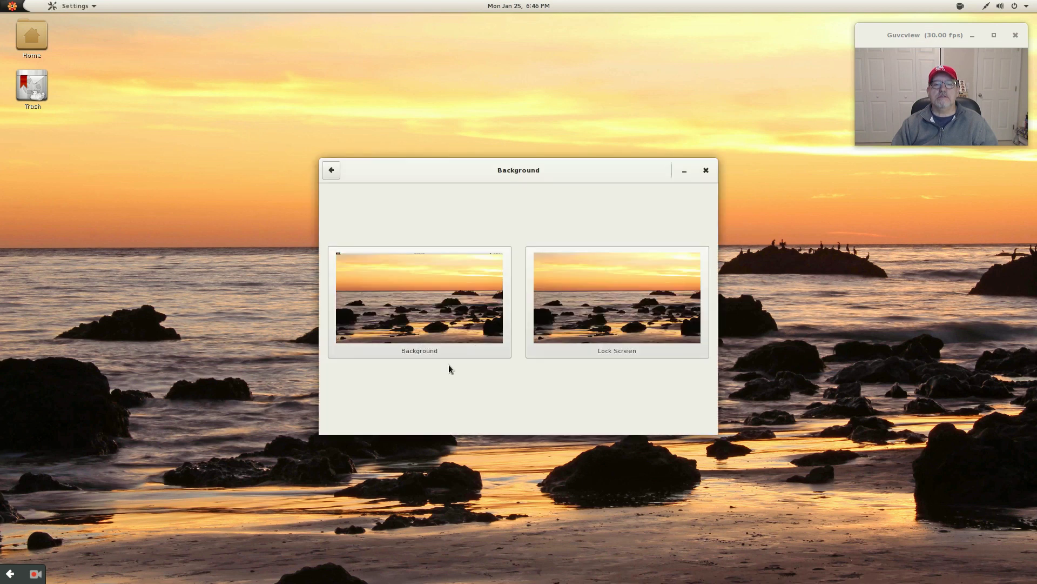
pyautogui.click(436, 319)
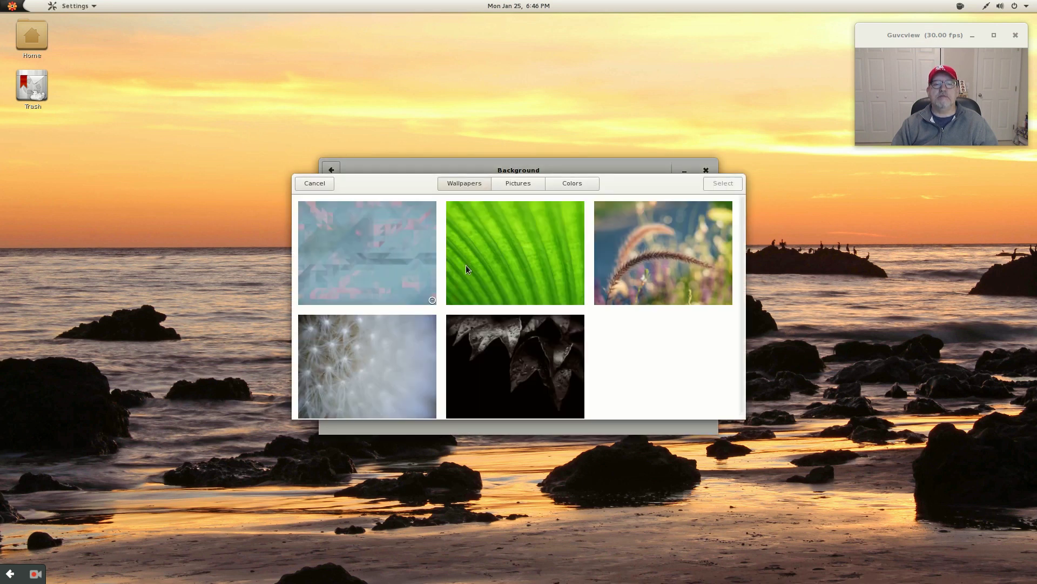
pyautogui.scroll(-10, 487, 259)
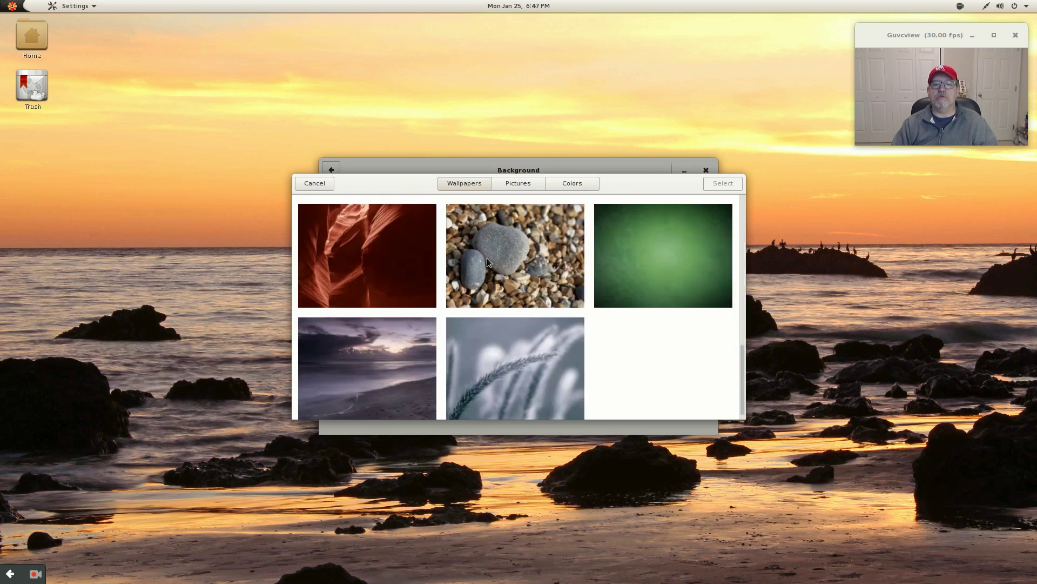
pyautogui.scroll(10, 488, 257)
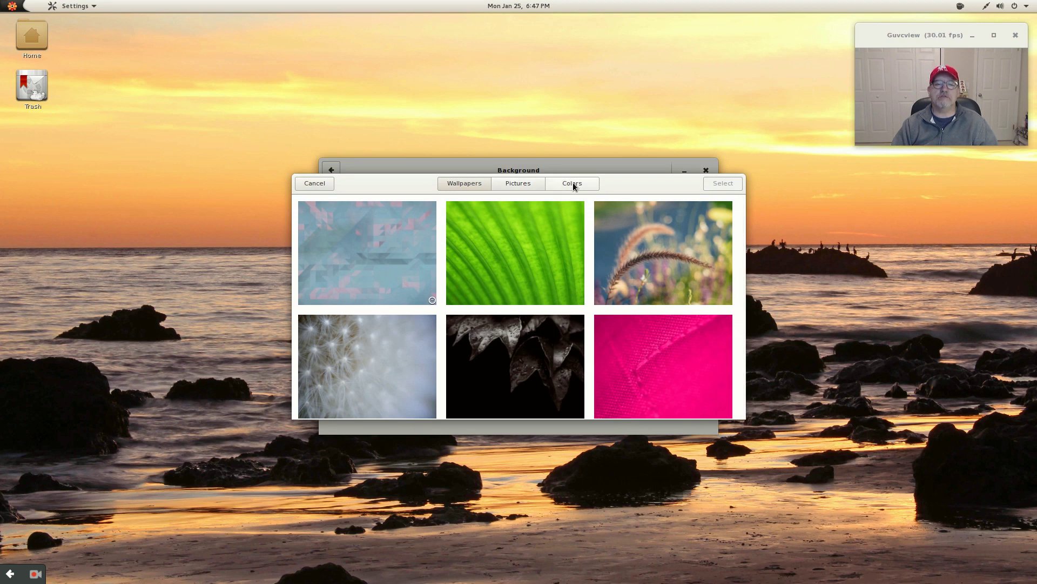
pyautogui.click(311, 182)
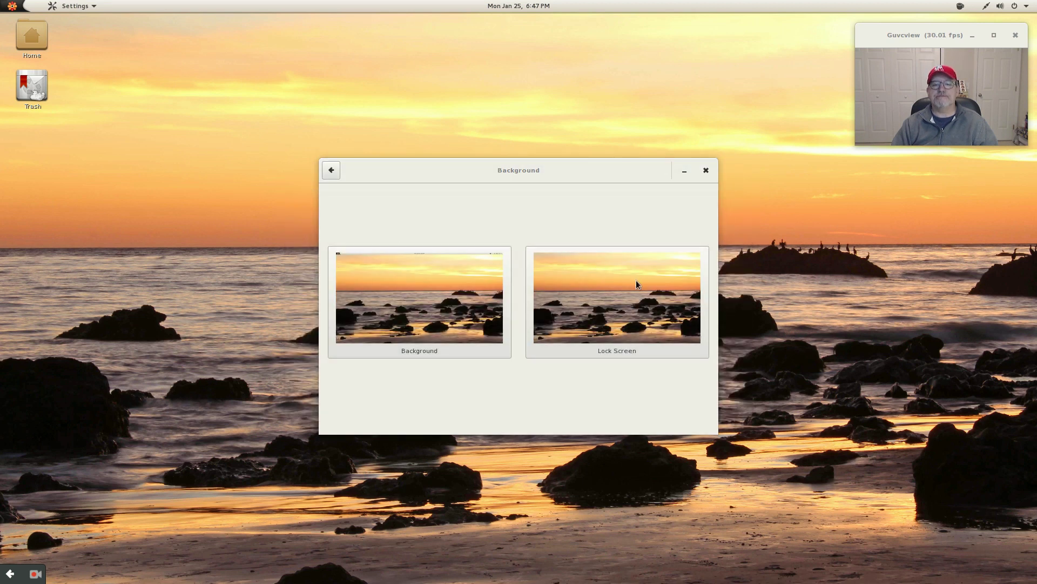
# Step: Go back from the Background panel to the All Settings overview
pyautogui.click(331, 171)
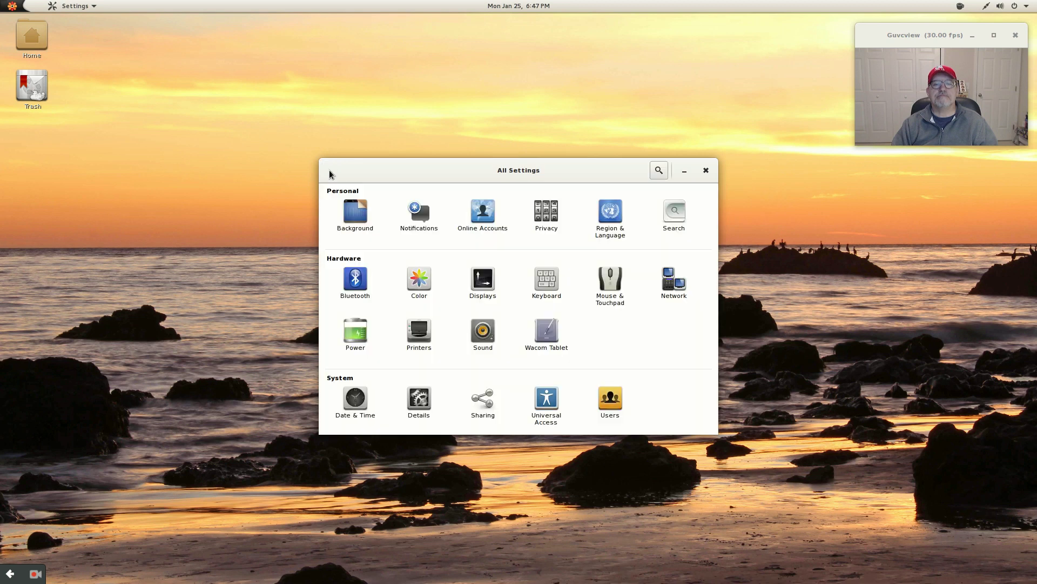